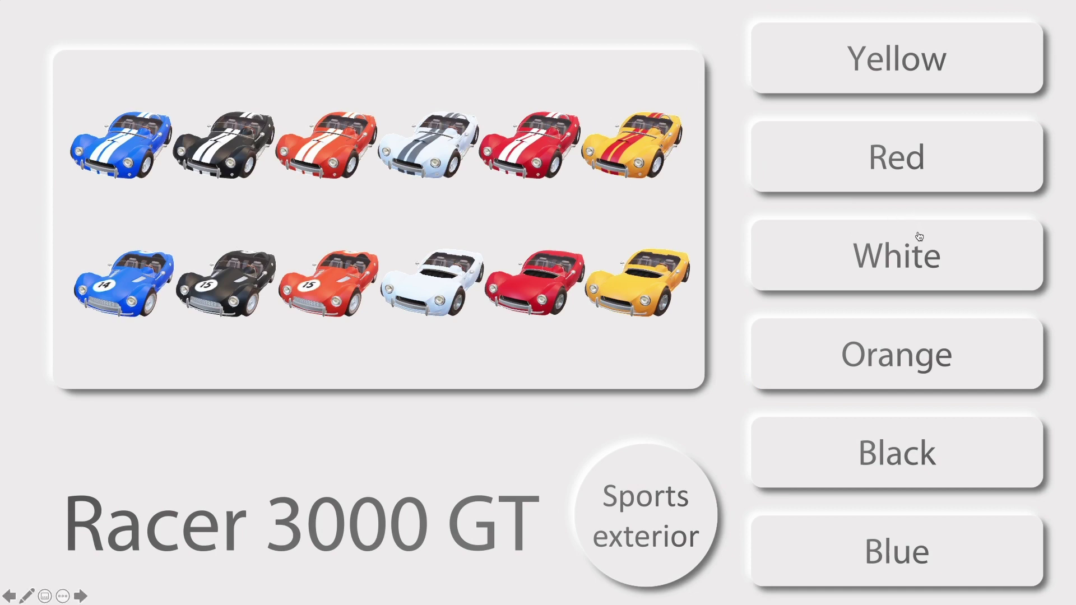
In the slideshow, show the white, red, then orange racer and switch to the Sports exterior view.
left_click(920, 236)
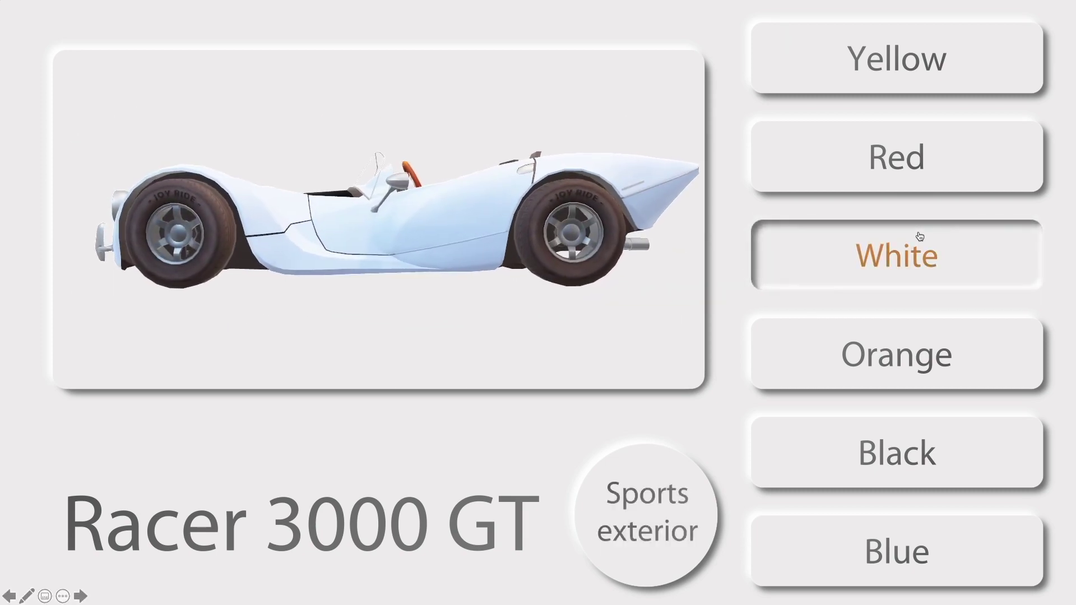
left_click(920, 168)
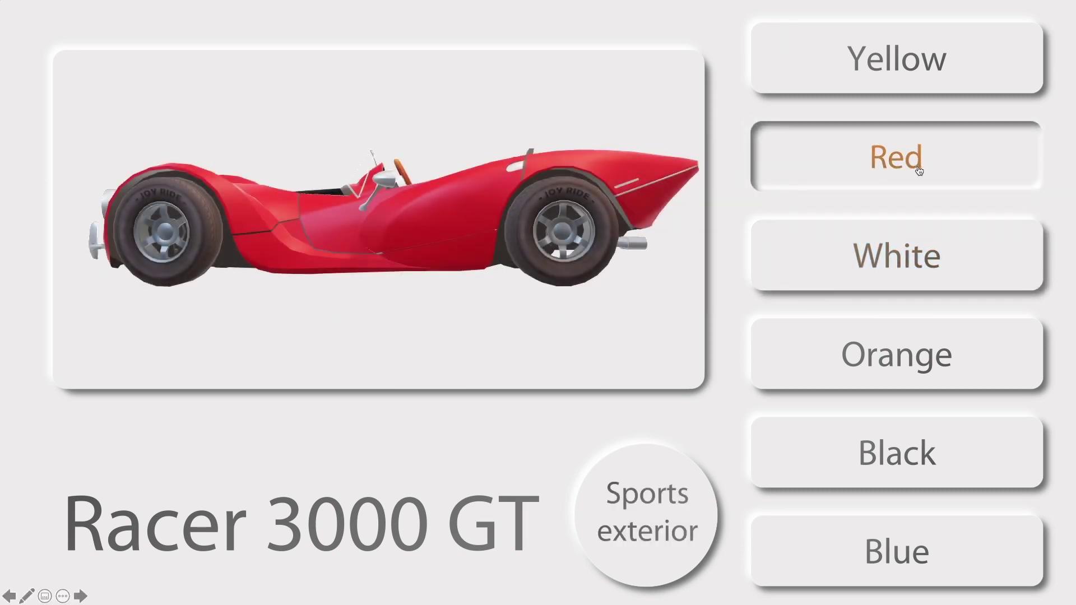
left_click(914, 351)
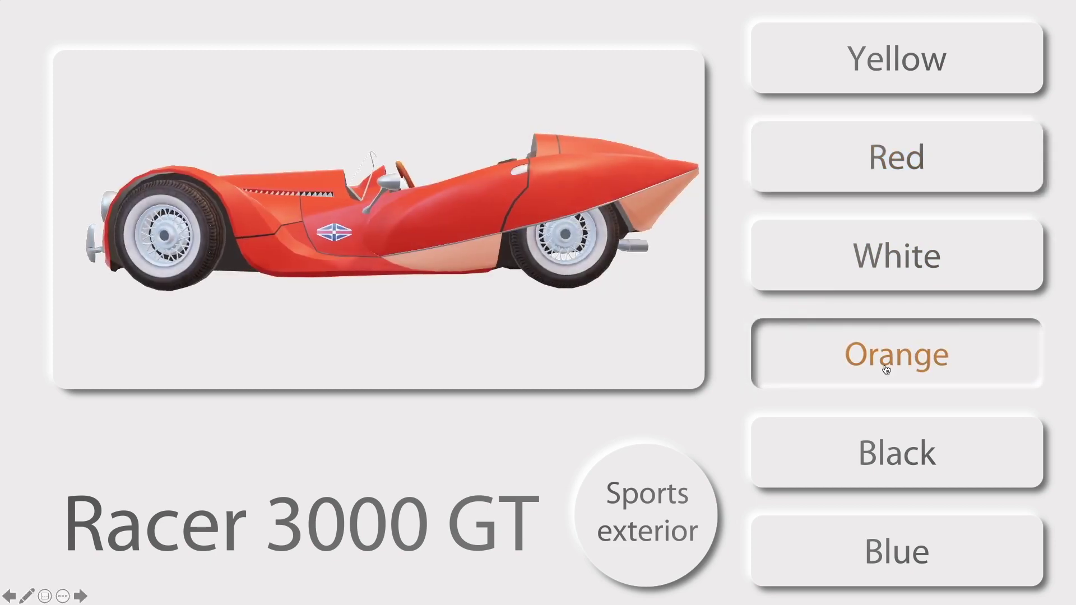
left_click(653, 509)
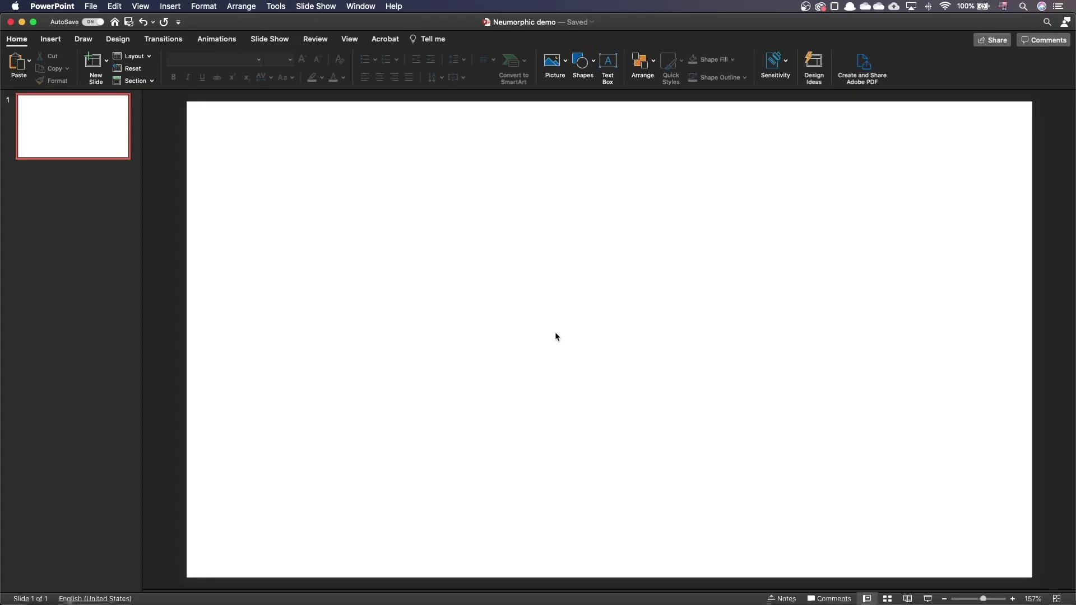
Set the slide background to a solid fill and enter the custom hex colour EFEEEE.
right_click(557, 336)
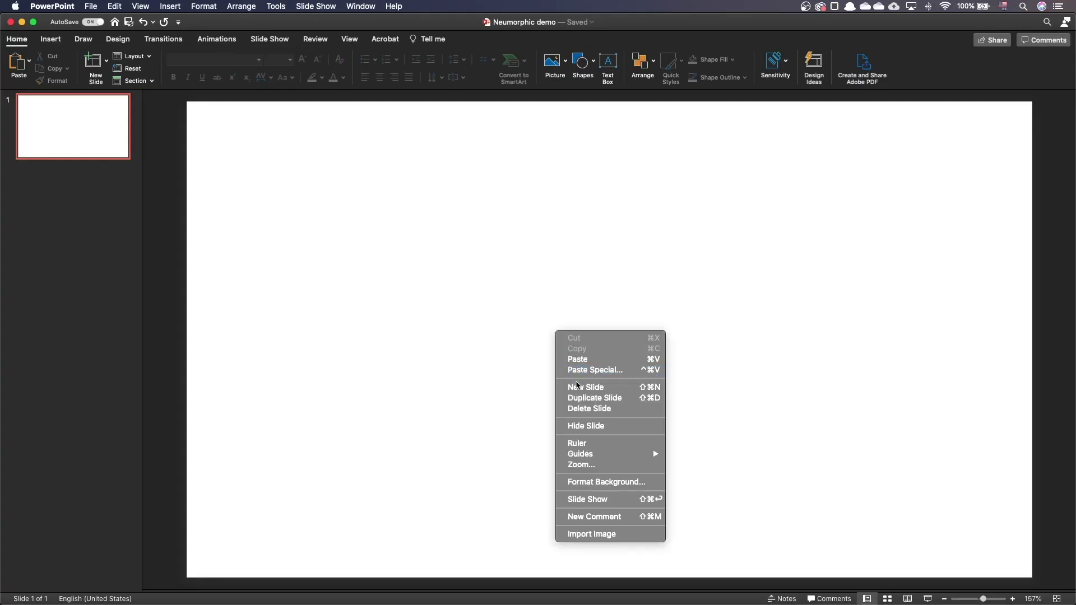
left_click(610, 483)
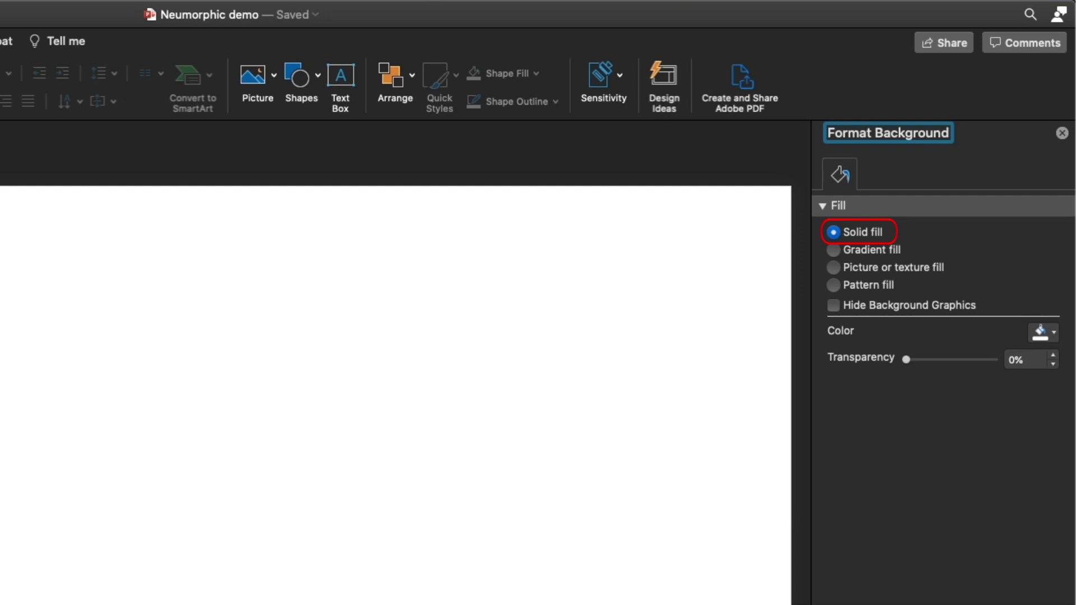
left_click(1044, 331)
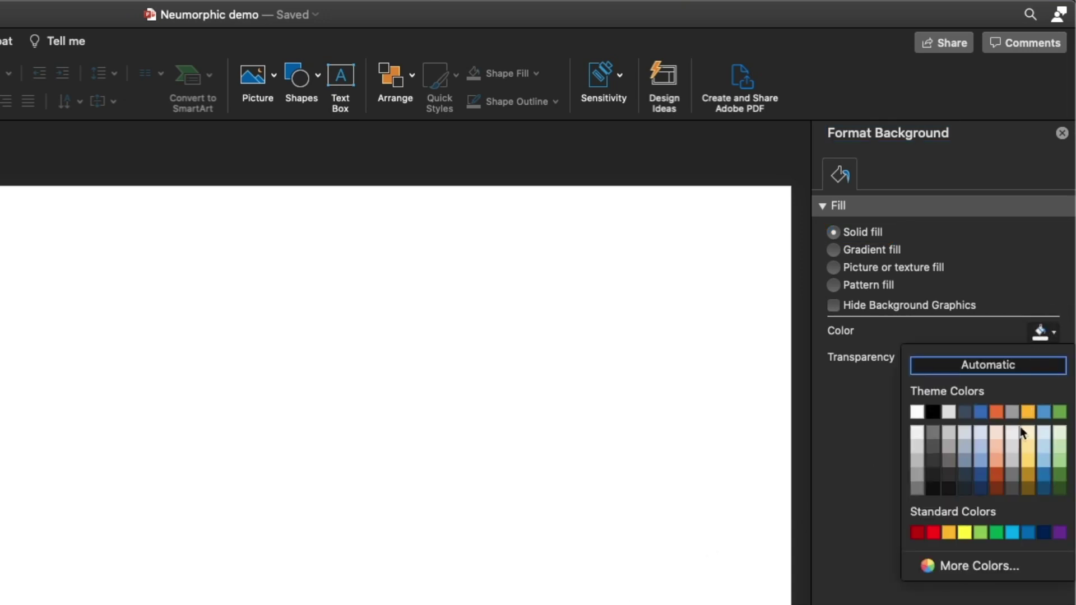
left_click(996, 565)
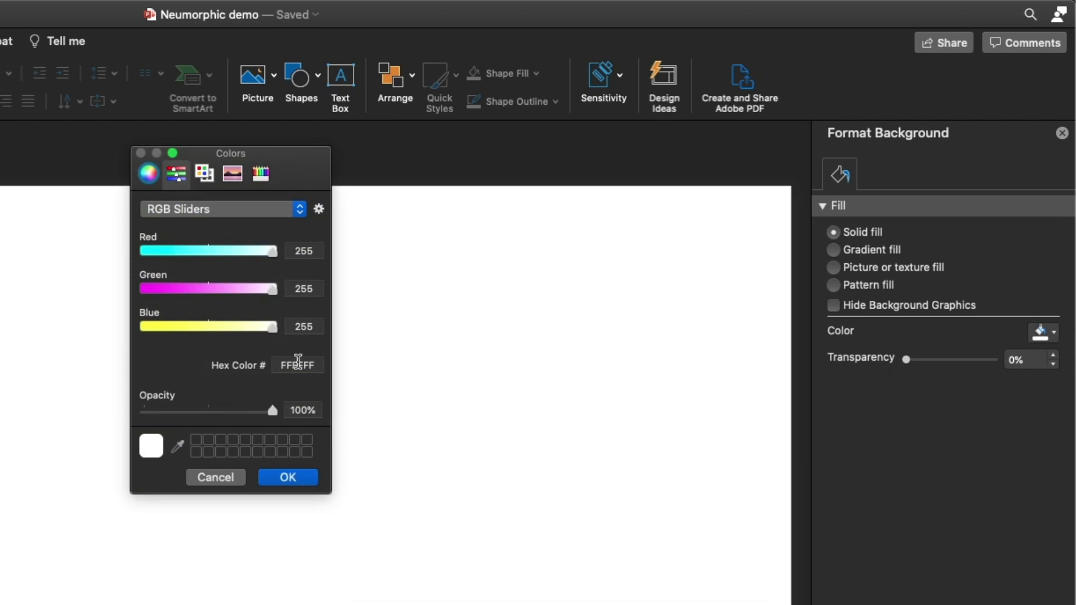
double_click(297, 361)
type("EFEE")
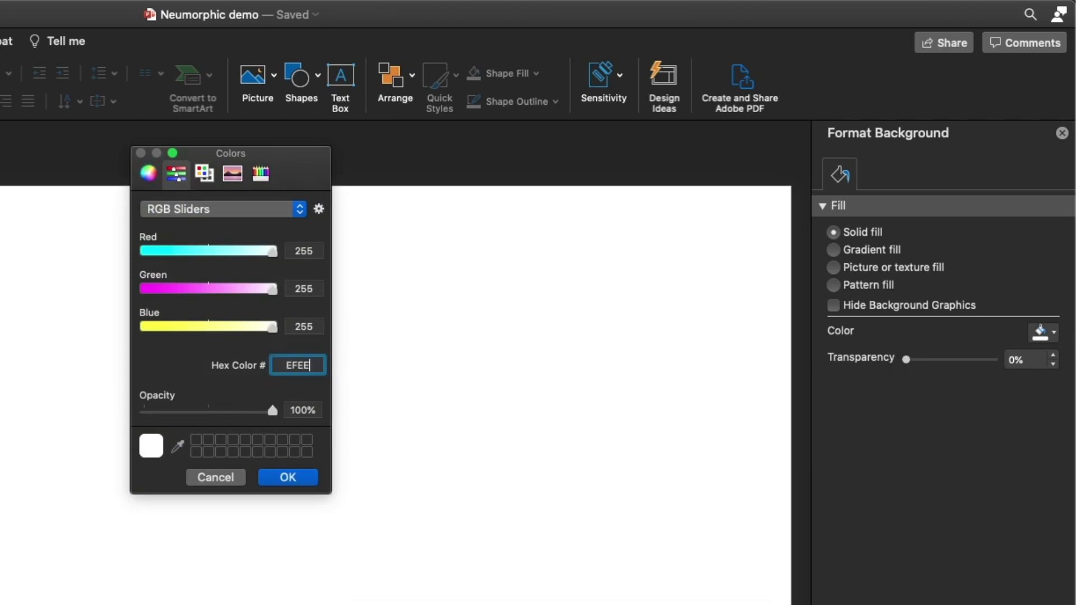
type("EE")
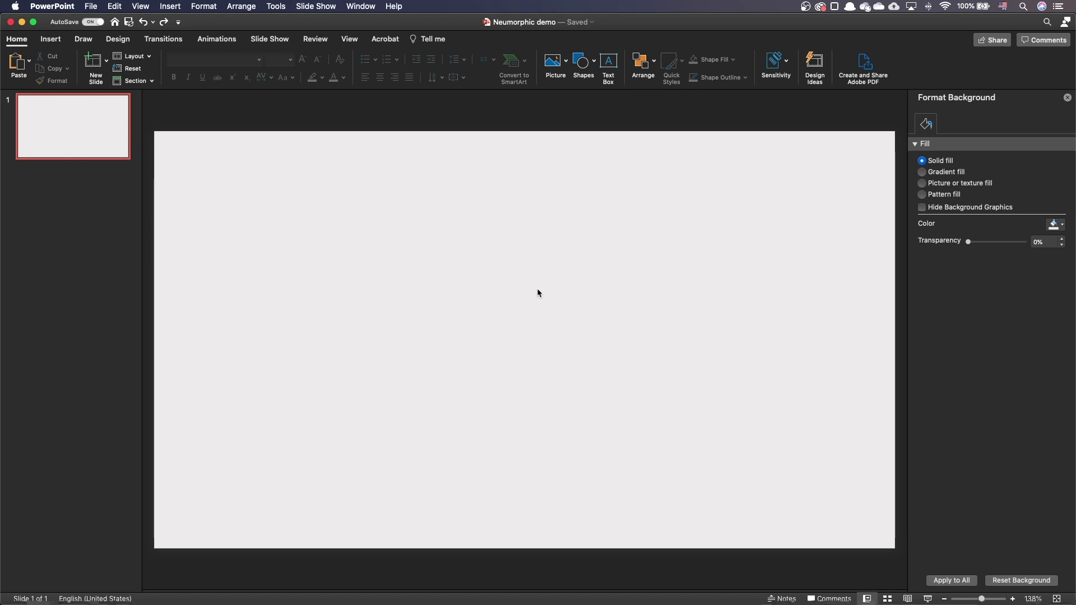
With the EFEEEE grey background applied, bring up the Insert commands.
left_click(51, 38)
Draw a rounded rectangle near the slide centre and duplicate it.
left_click(236, 60)
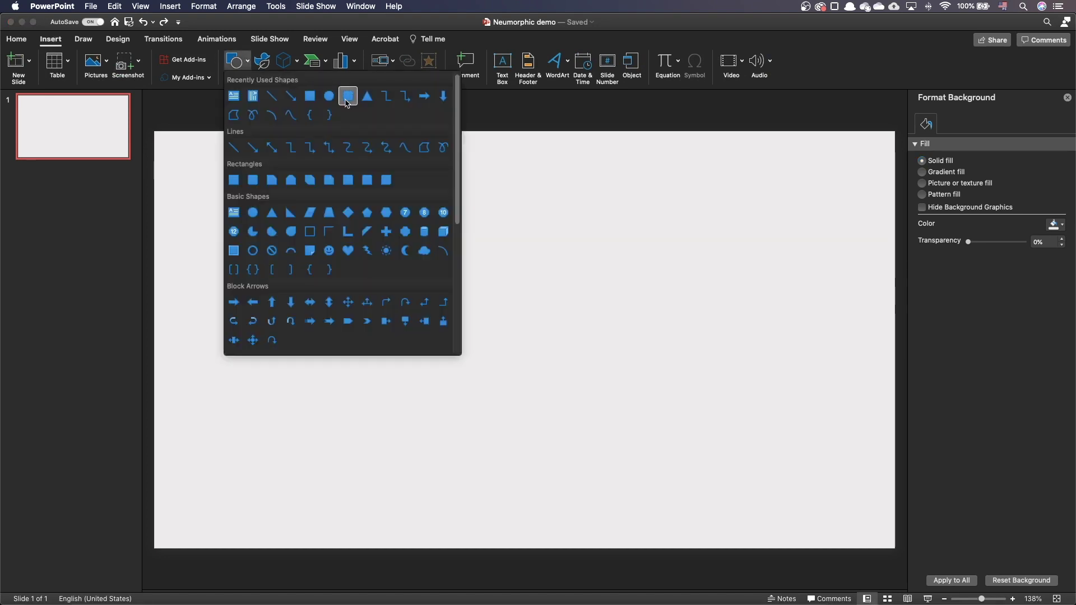
left_click(348, 96)
left_click_drag(336, 223, 621, 356)
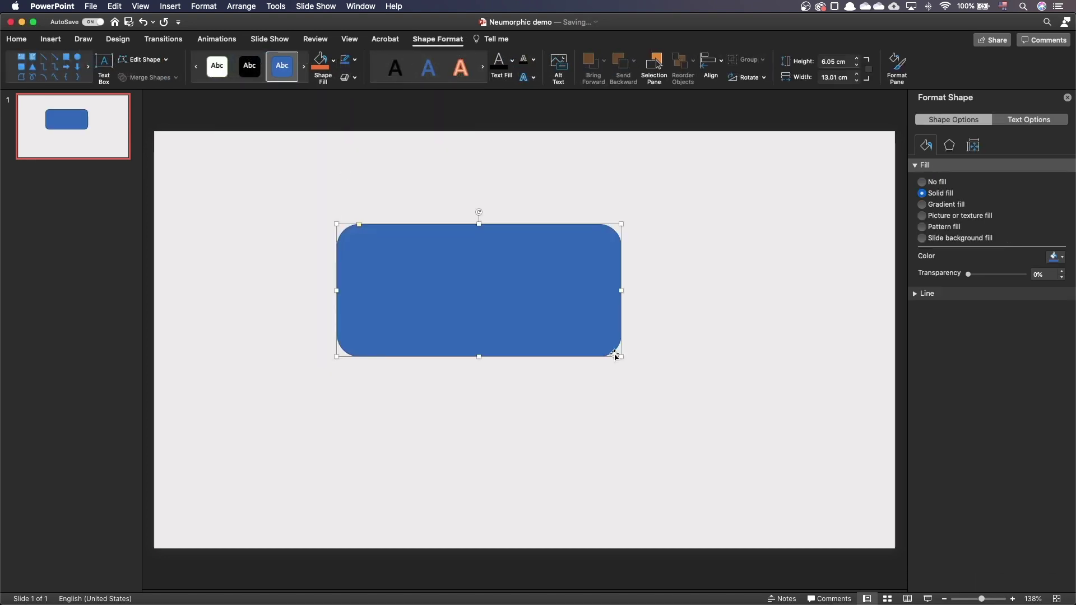
key("super+d")
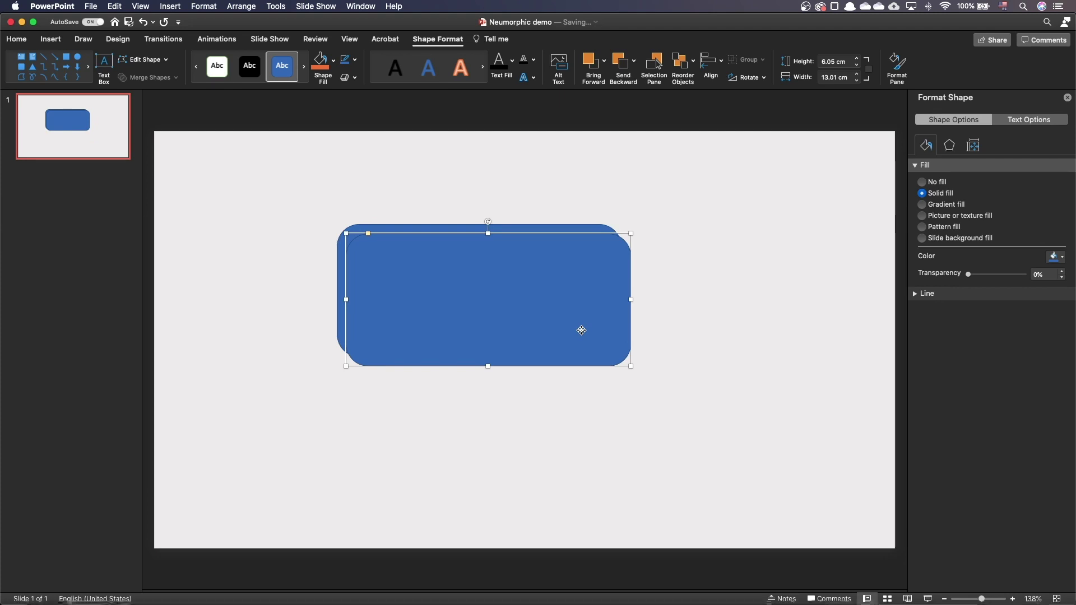
Give the back rectangle an outer shadow preset in white at 0% transparency.
left_click(554, 229)
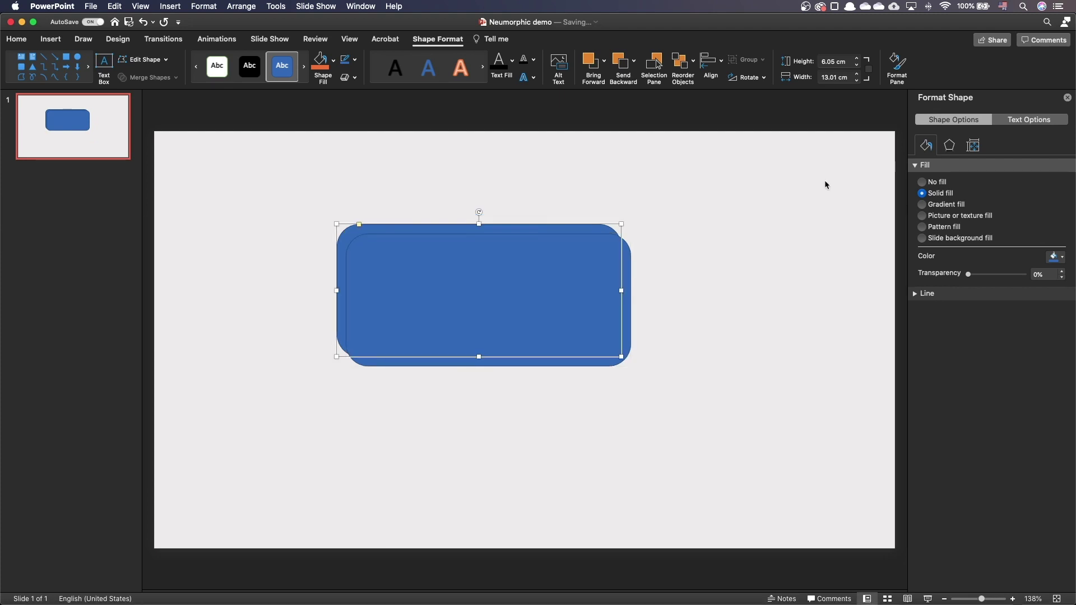
left_click(949, 145)
left_click(932, 165)
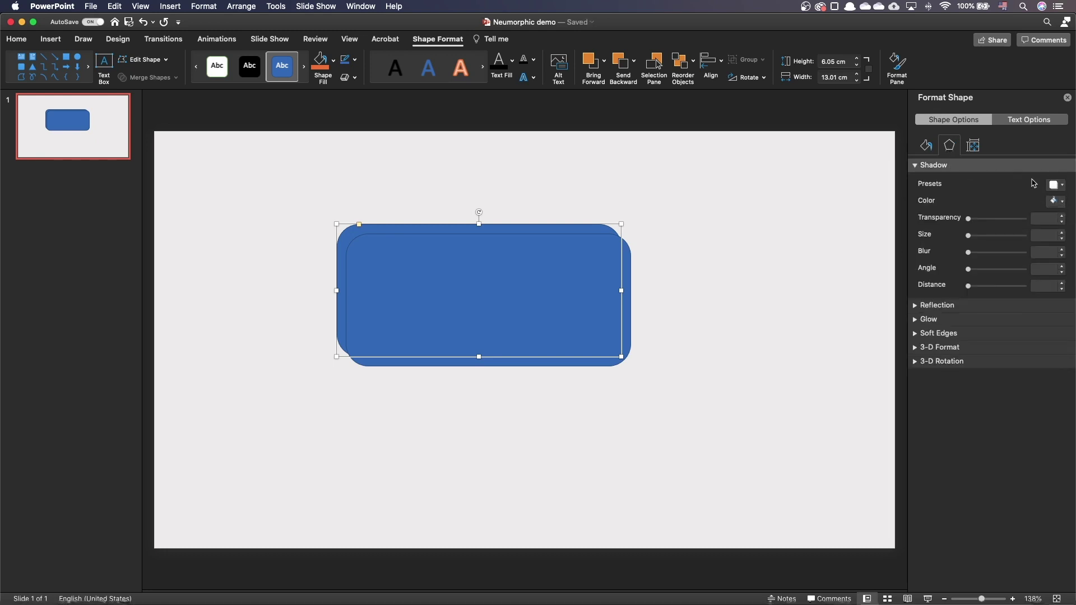
left_click(1062, 185)
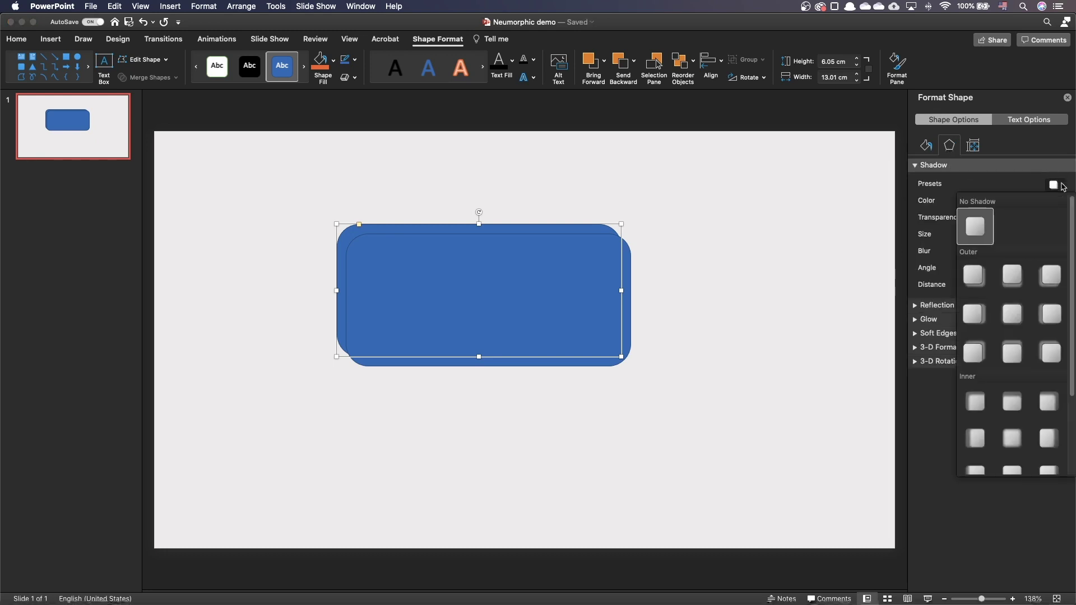
left_click(1047, 361)
left_click(1057, 201)
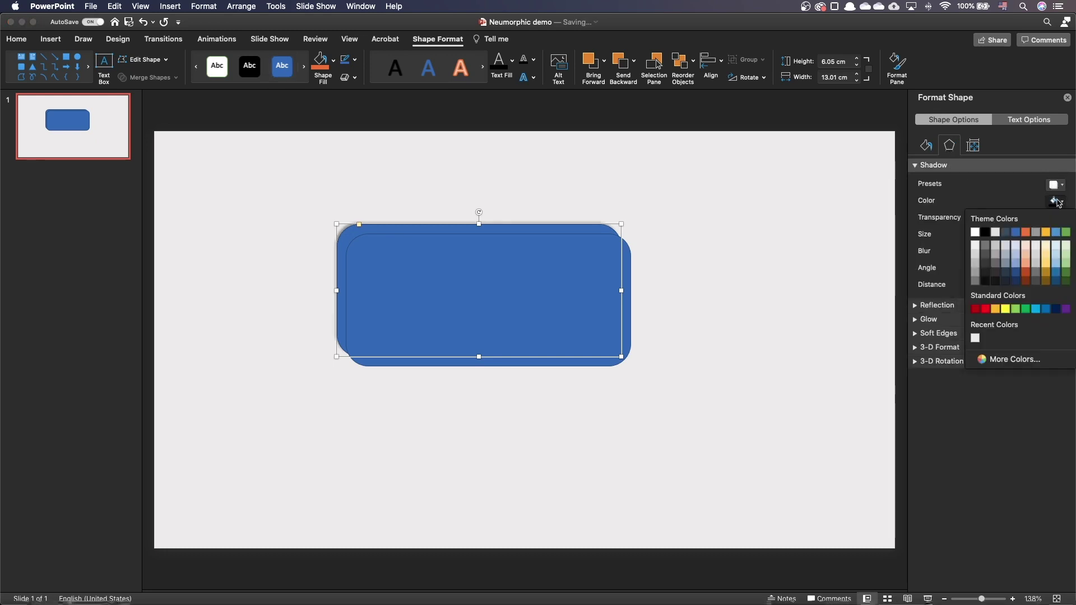
left_click(976, 232)
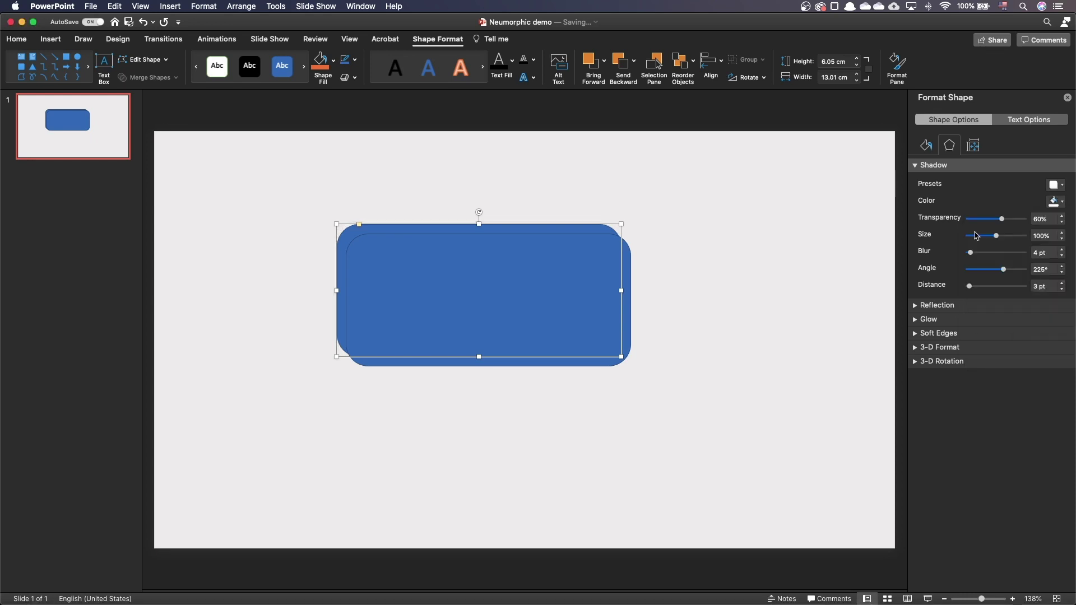
left_click_drag(1002, 218, 946, 222)
Set the white shadow's blur to 8 pt and distance to 6 pt.
left_click(1048, 253)
type("8")
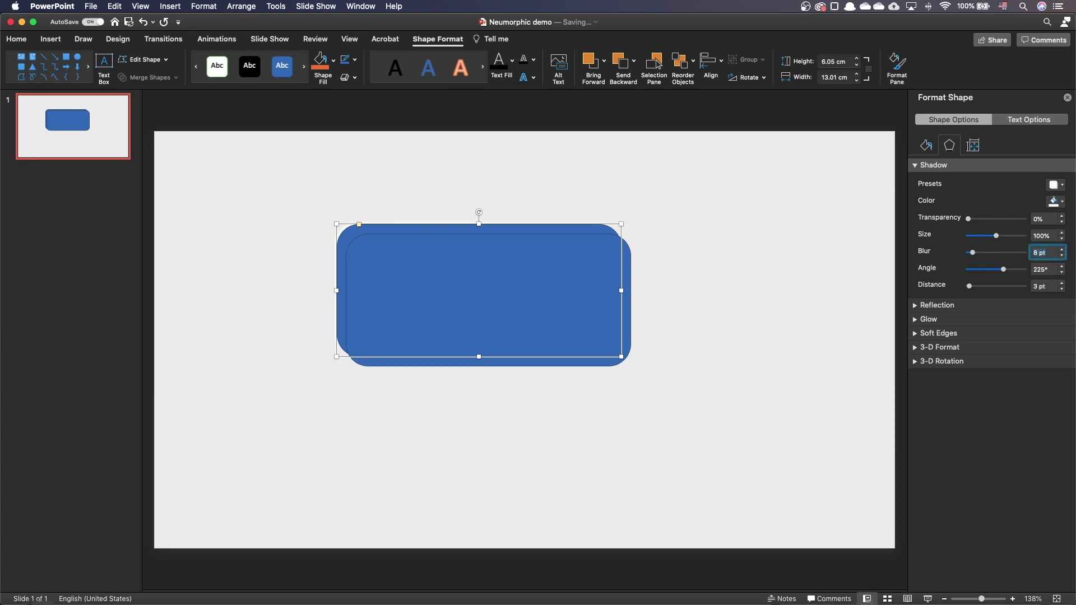
left_click(1046, 286)
type("6")
key("Return")
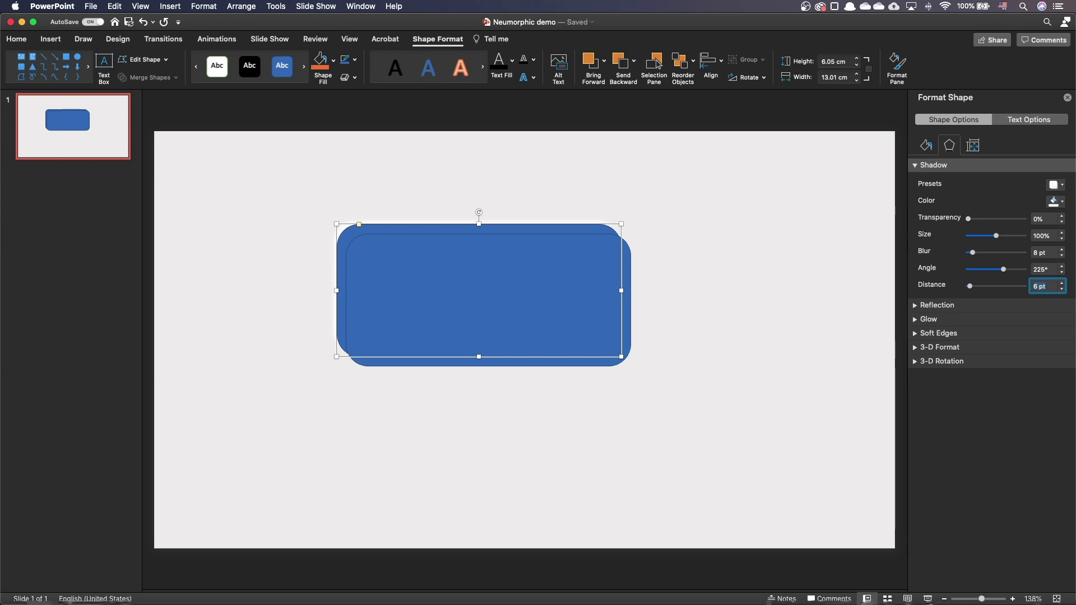
left_click(628, 278)
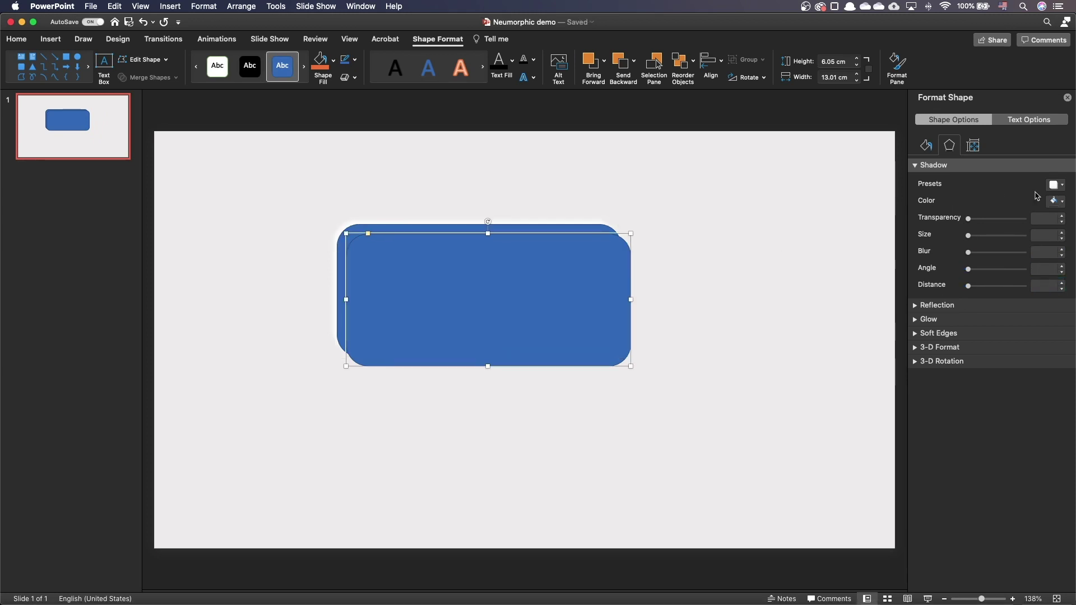
Give the front rectangle a black outer shadow at 50% transparency.
left_click(1056, 187)
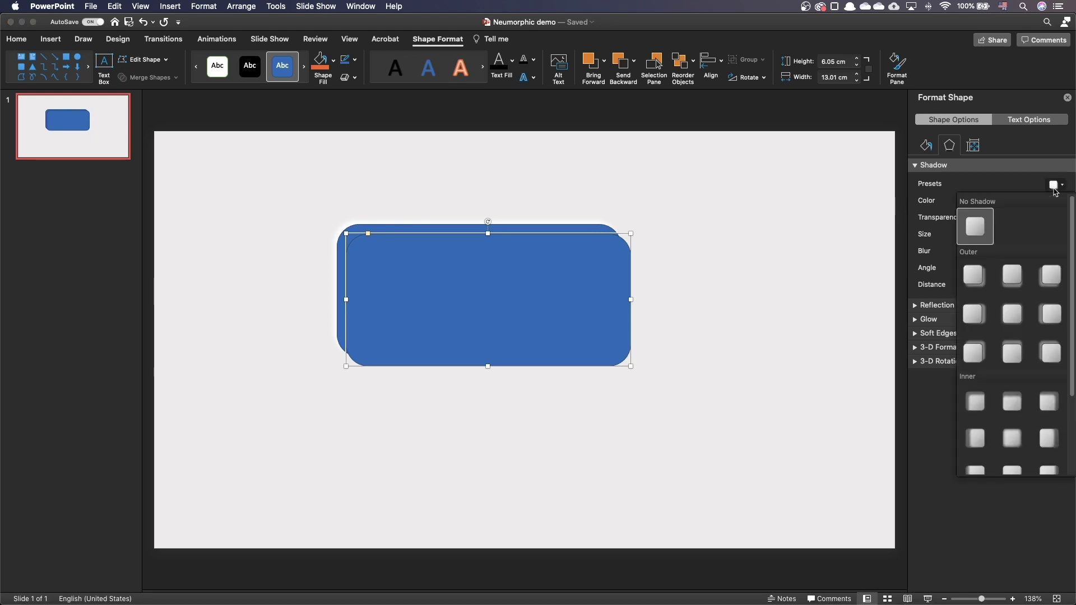
left_click(982, 275)
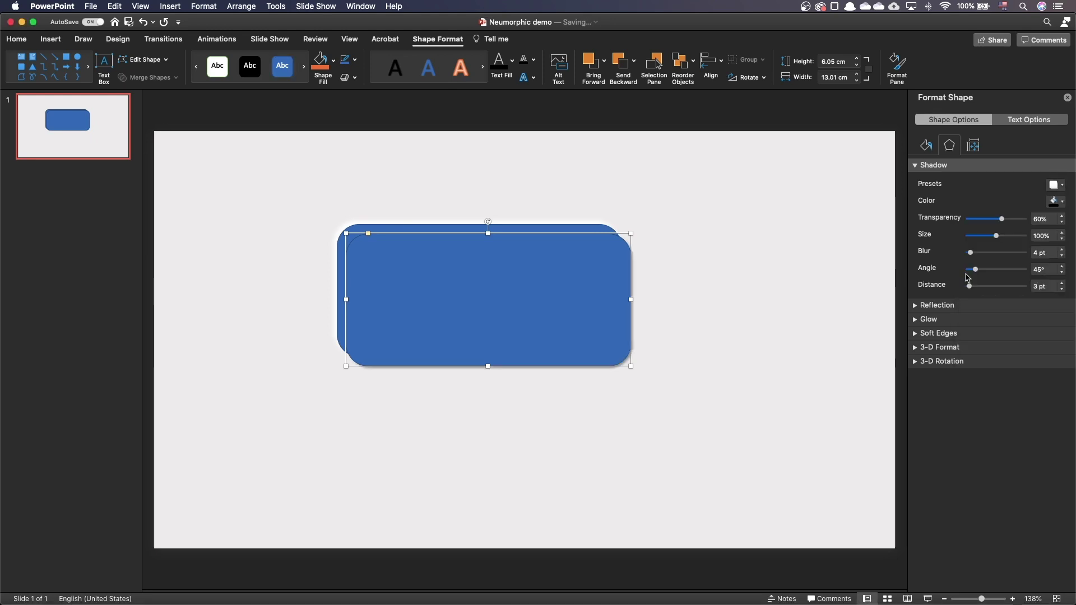
left_click(1055, 202)
left_click(985, 234)
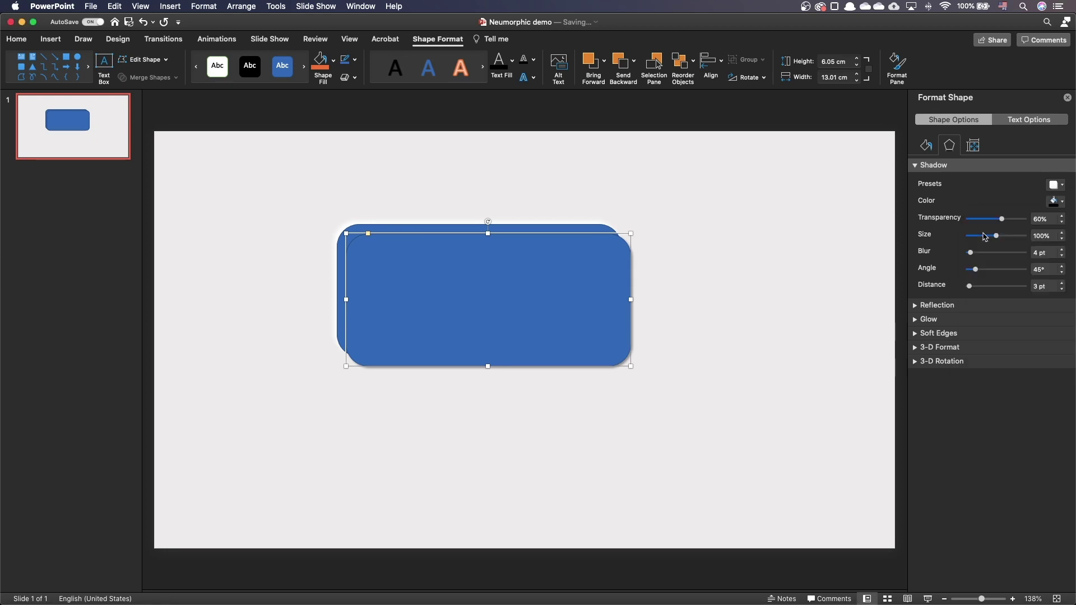
left_click(1048, 219)
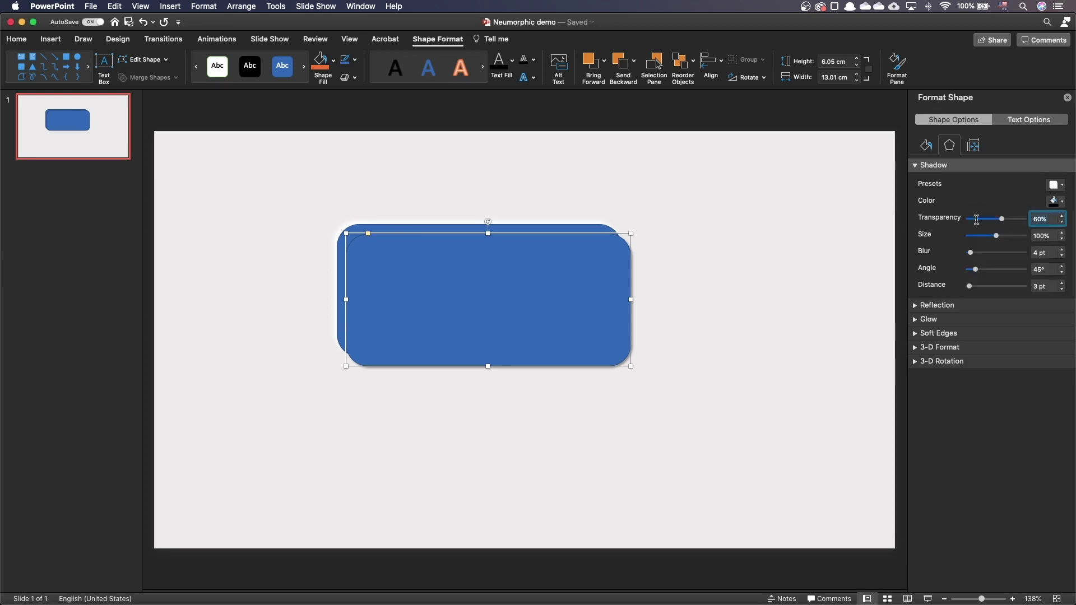
type("50")
key("Return")
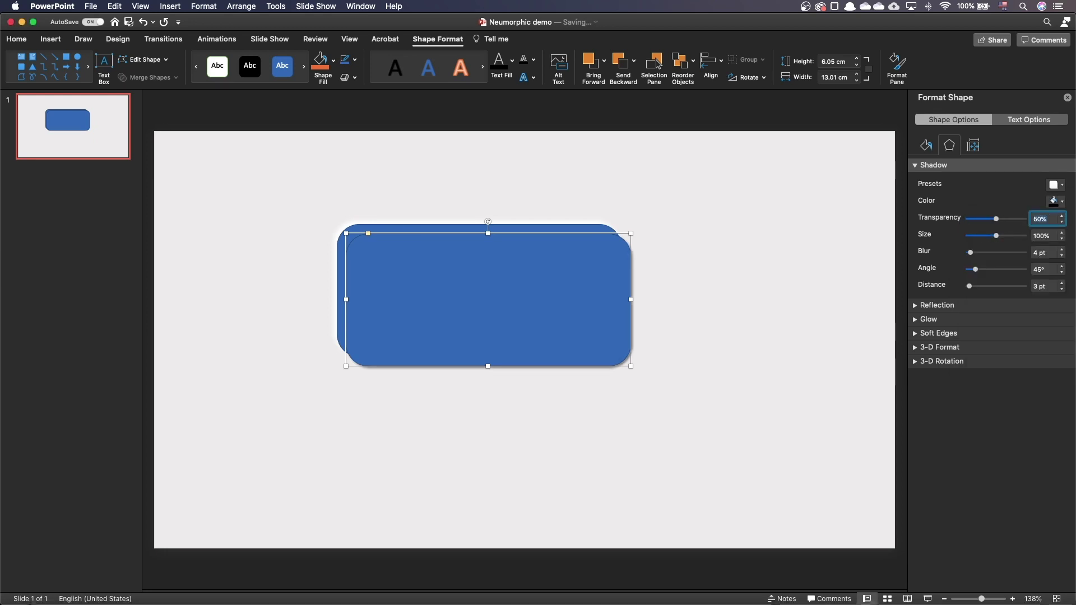
Set the front rectangle's shadow blur to 8 pt and distance to 6 pt.
left_click(1044, 253)
type("8")
key("Return")
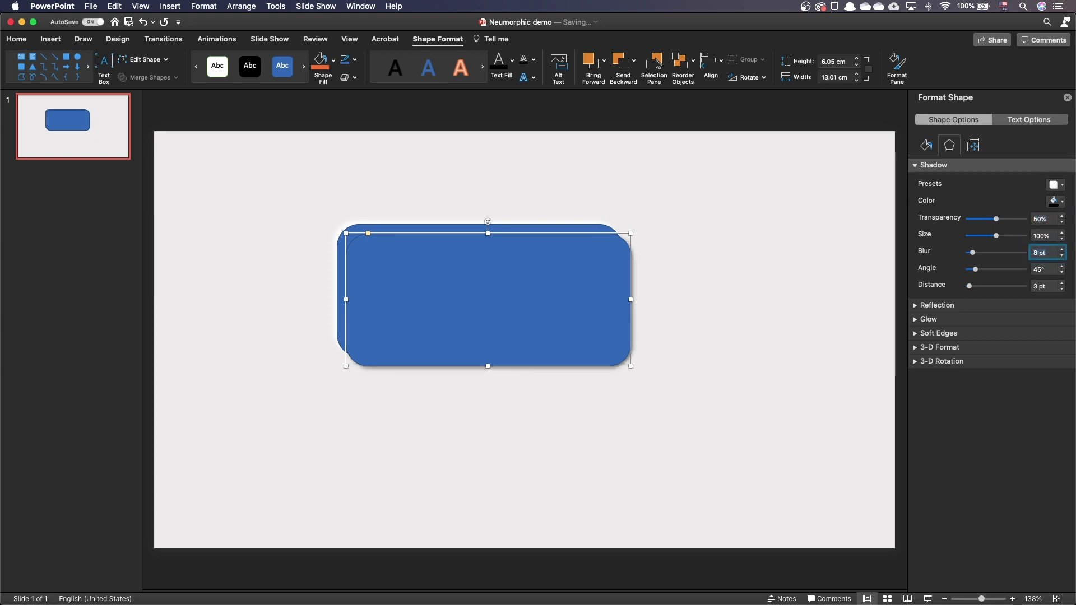
left_click(1043, 286)
type("6")
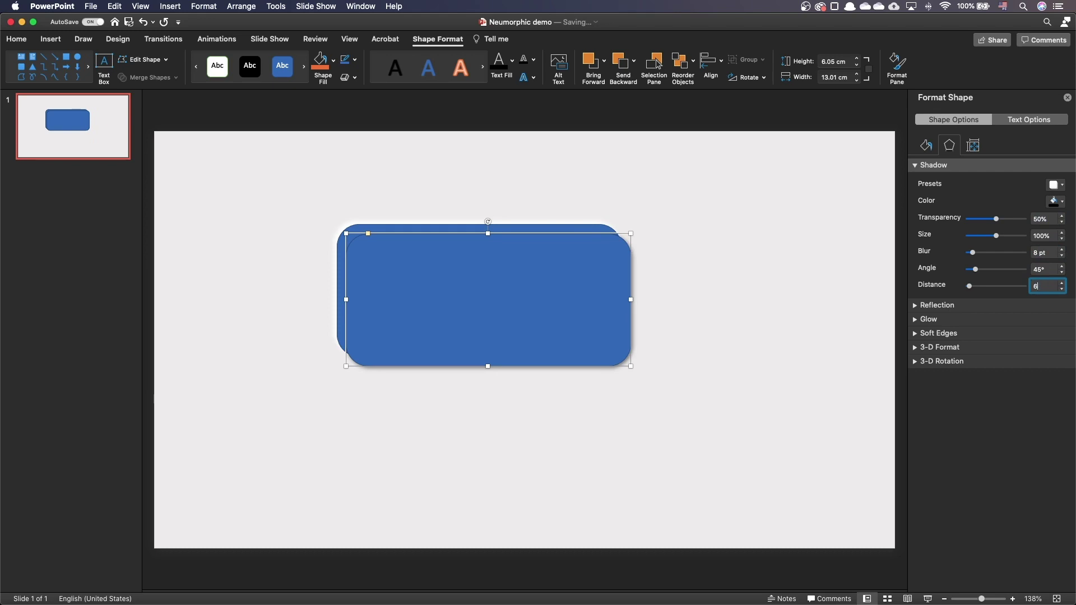
key("Return")
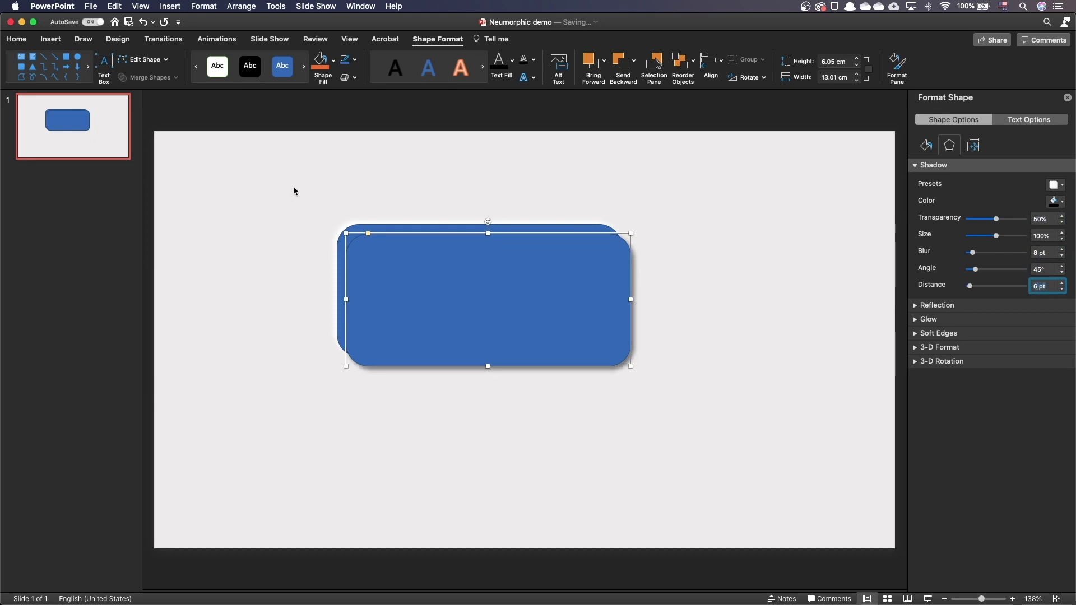
left_click(721, 428)
Fill both rounded rectangles with the recent light grey and remove their outlines.
key("super+a")
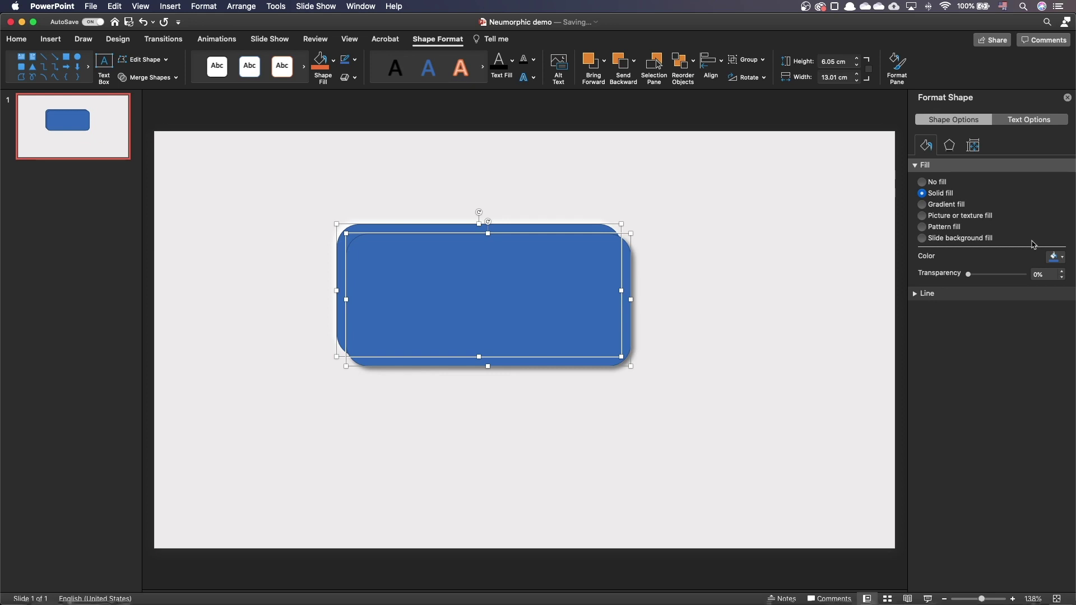
left_click(1057, 257)
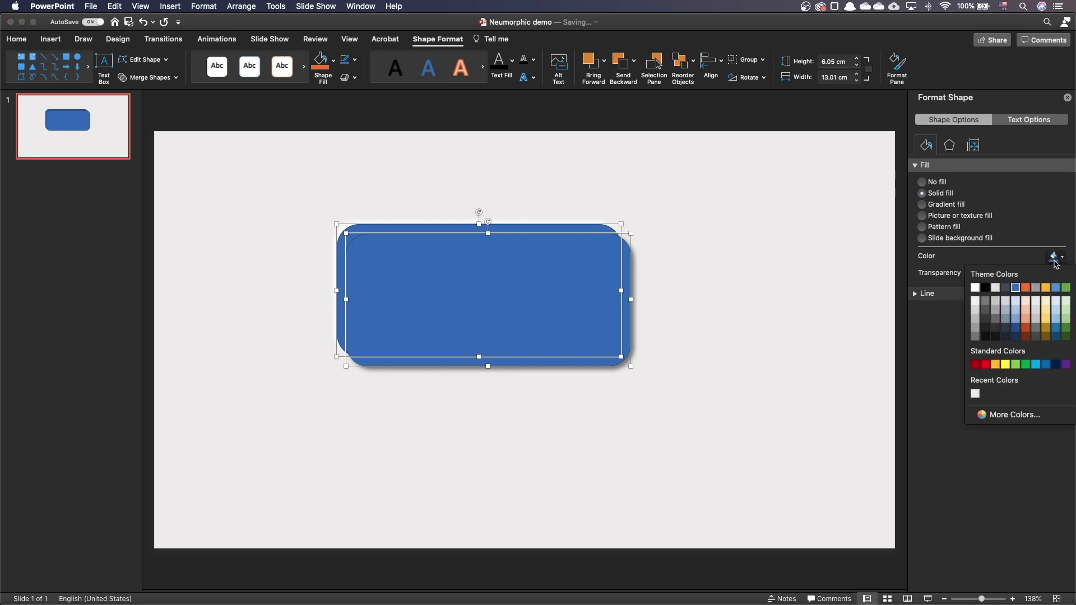
left_click(975, 395)
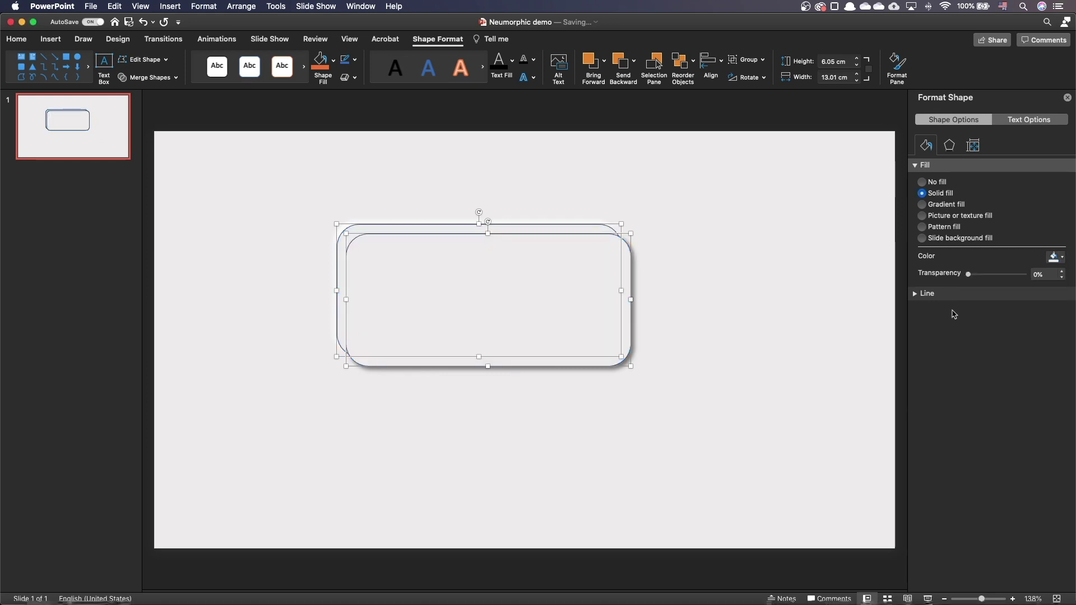
left_click(946, 294)
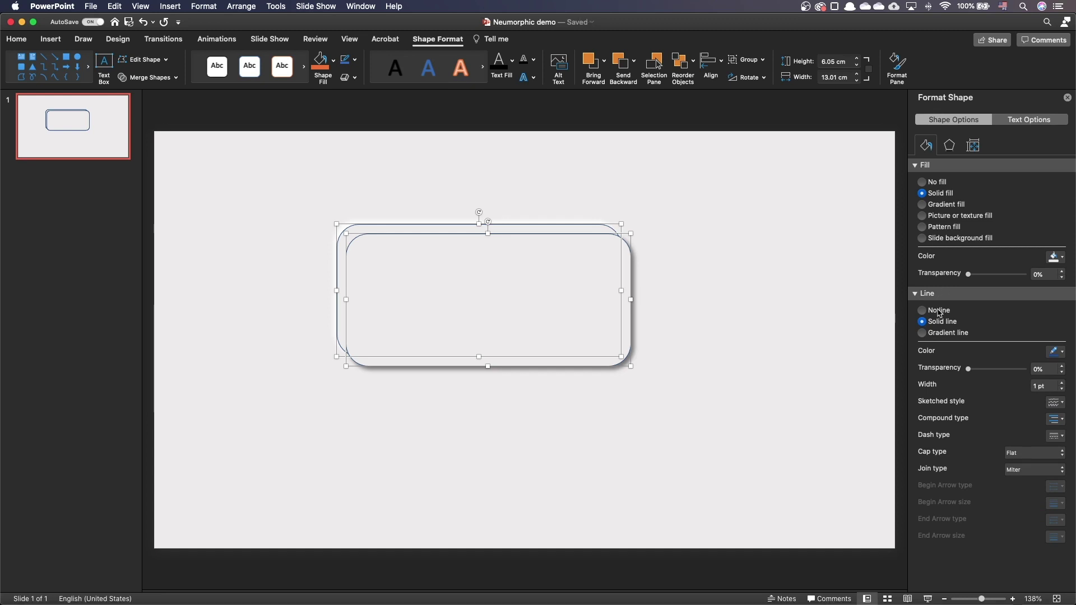
left_click(940, 310)
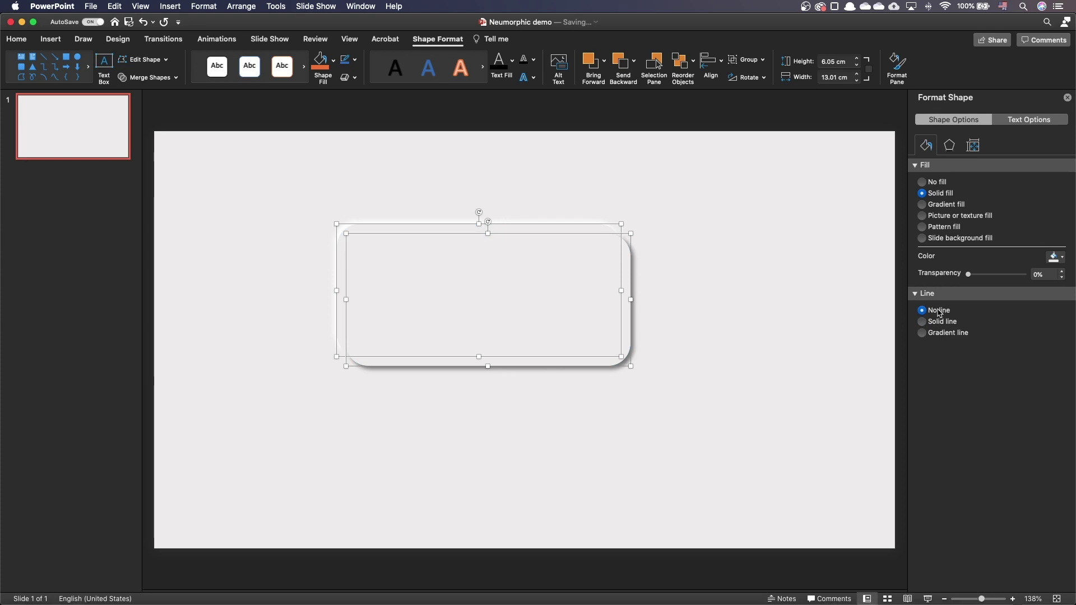
Align the two rectangles by their left and top edges so they overlap exactly.
left_click(711, 73)
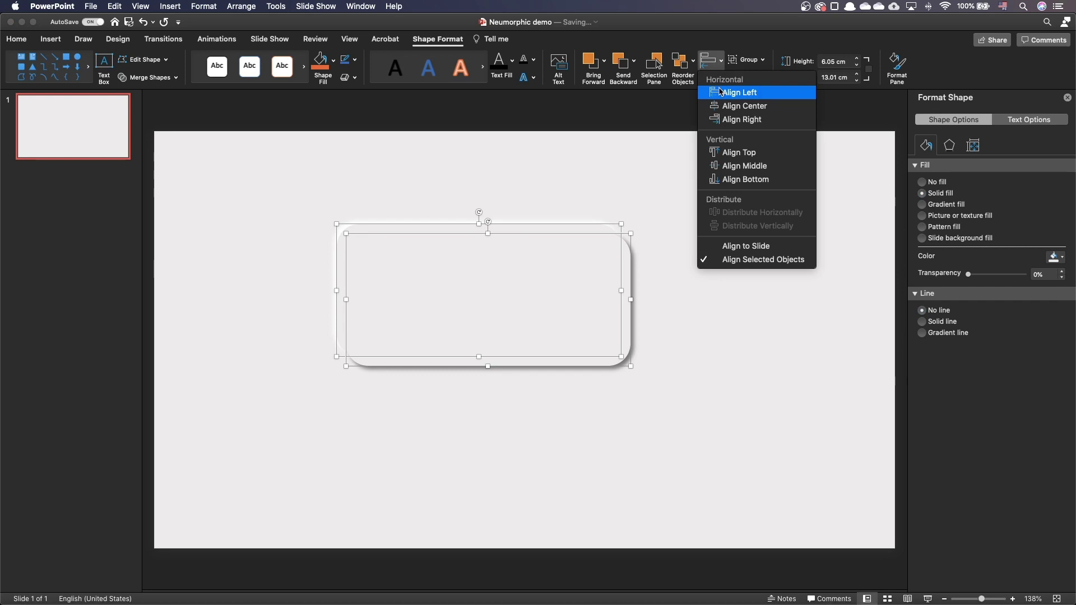
left_click(720, 91)
left_click(722, 67)
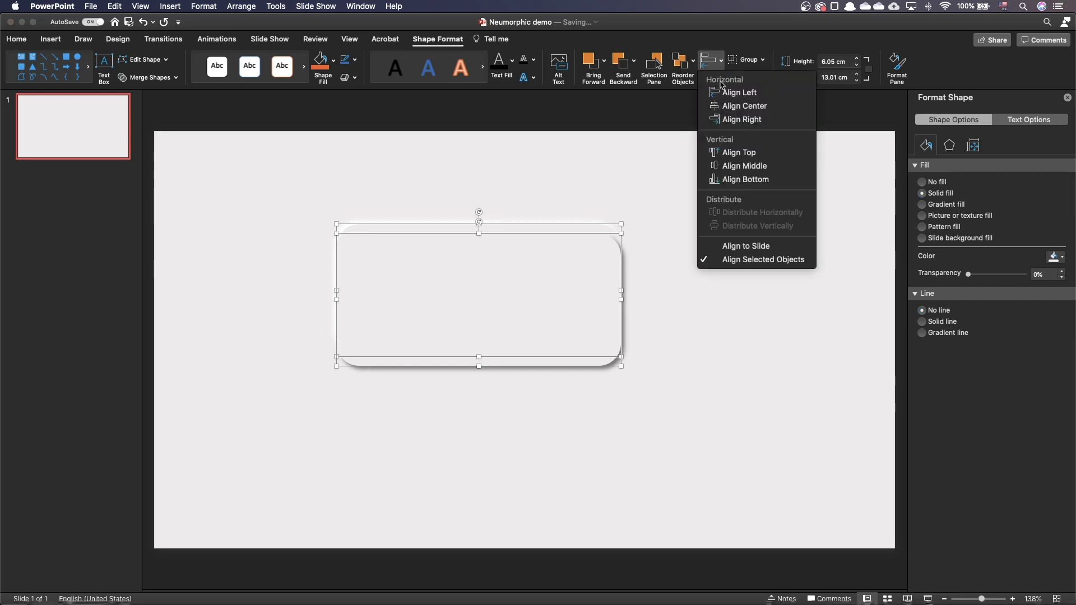
left_click(724, 151)
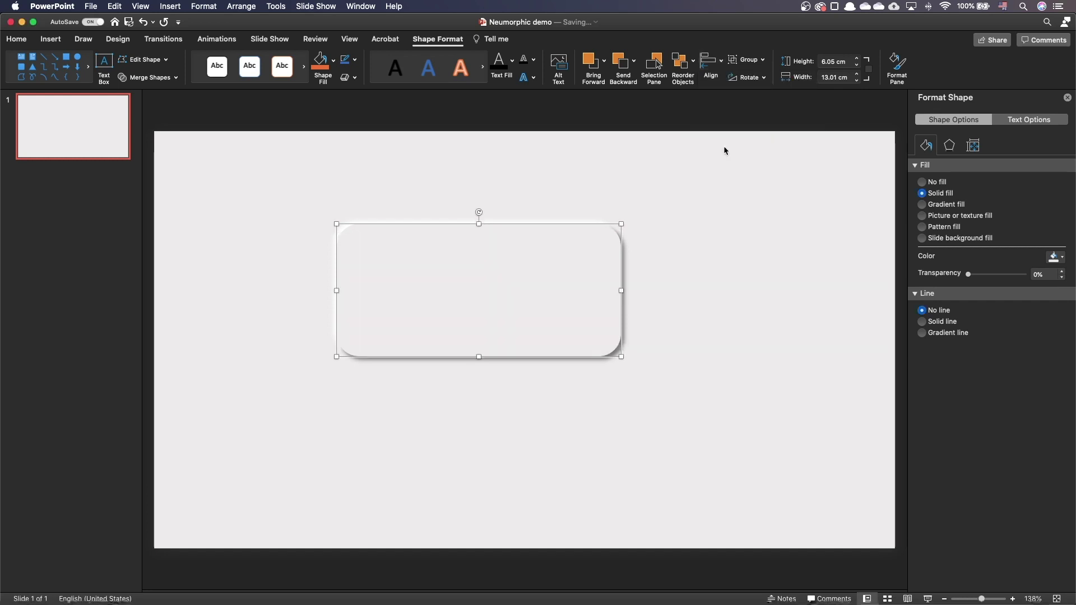
left_click(720, 213)
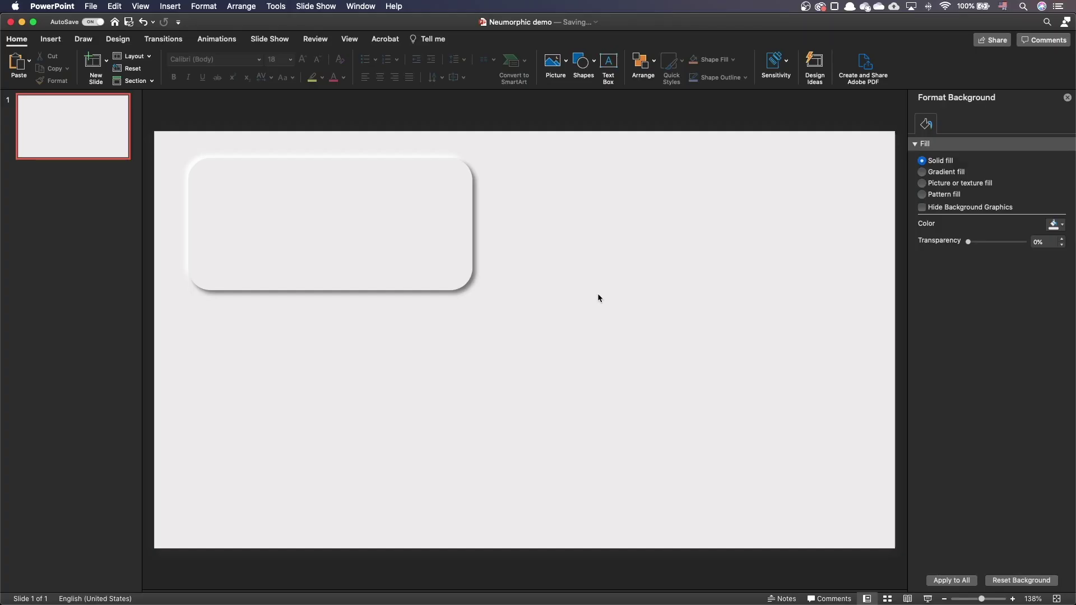
Draw a new rounded rectangle at the slide's upper right.
left_click(49, 41)
left_click(235, 62)
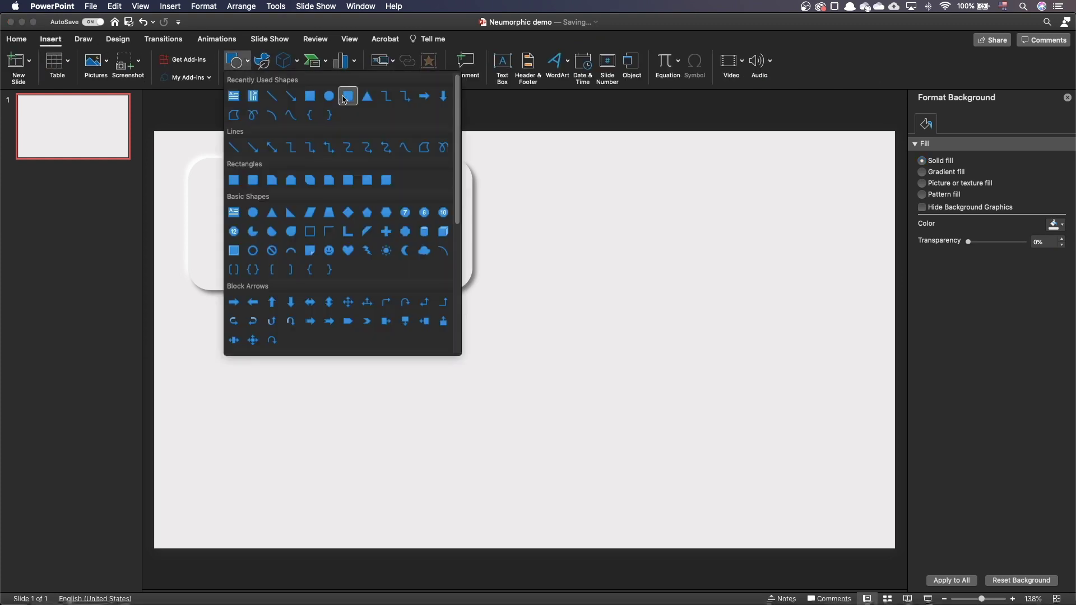
left_click(348, 96)
left_click_drag(540, 158, 831, 290)
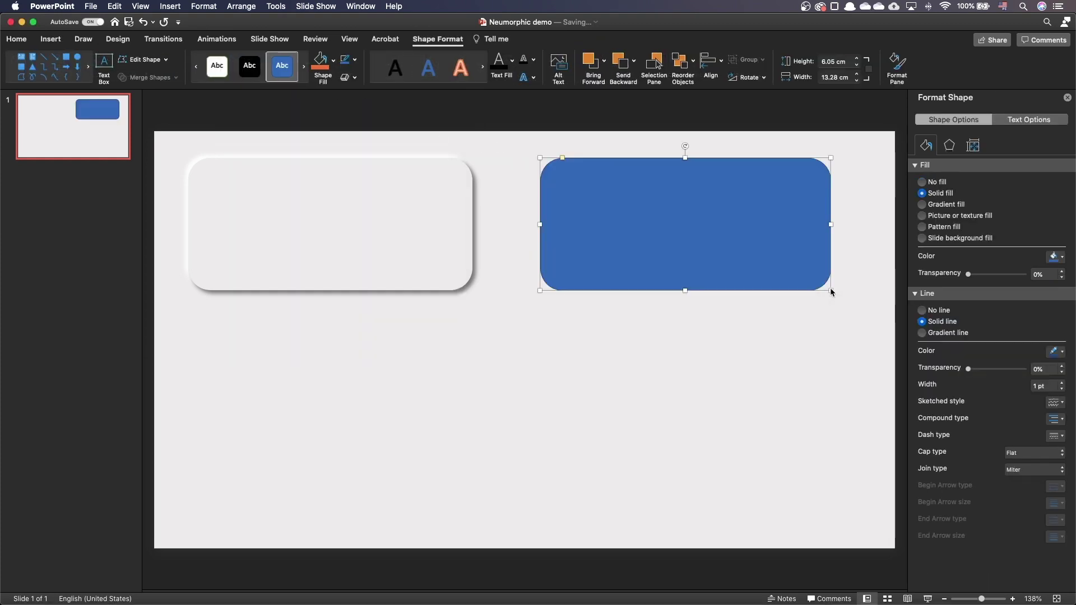
Apply an inner shadow preset to the new rectangle and set its shadow colour.
left_click(950, 145)
left_click(1052, 186)
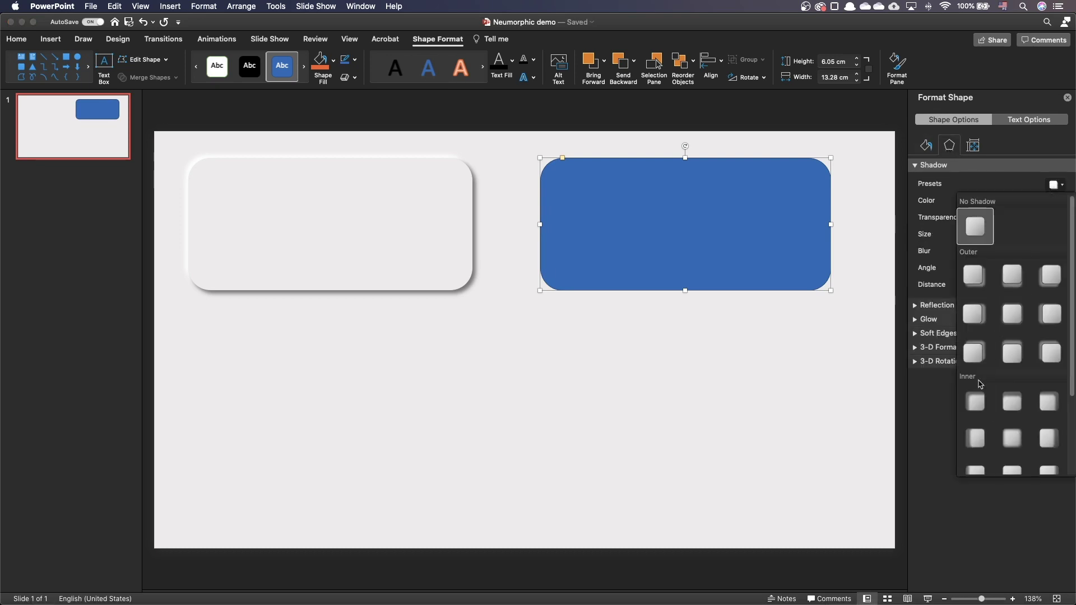
left_click(974, 408)
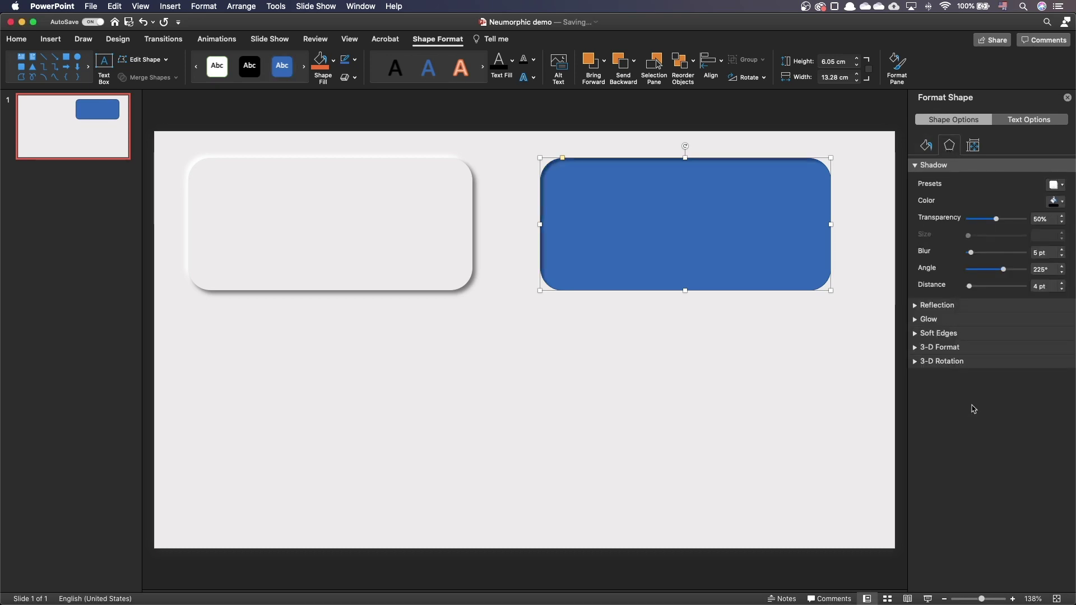
left_click(1056, 202)
left_click(990, 236)
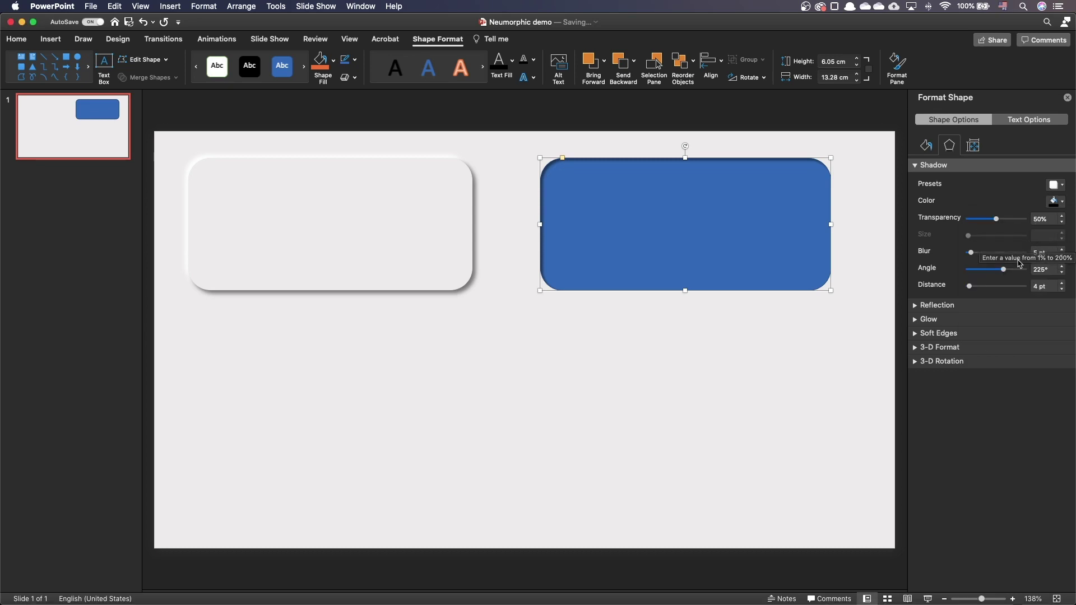
Set the inner shadow's blur to 8 pt and distance to 6 pt.
double_click(1054, 252)
type("8")
key("Return")
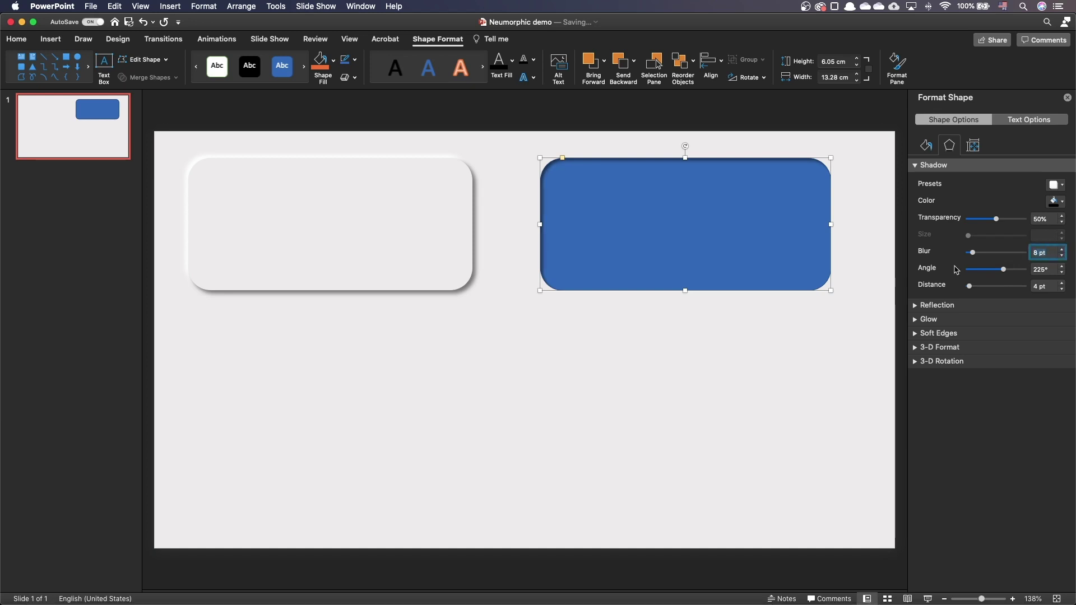
double_click(1048, 286)
type("6")
key("Return")
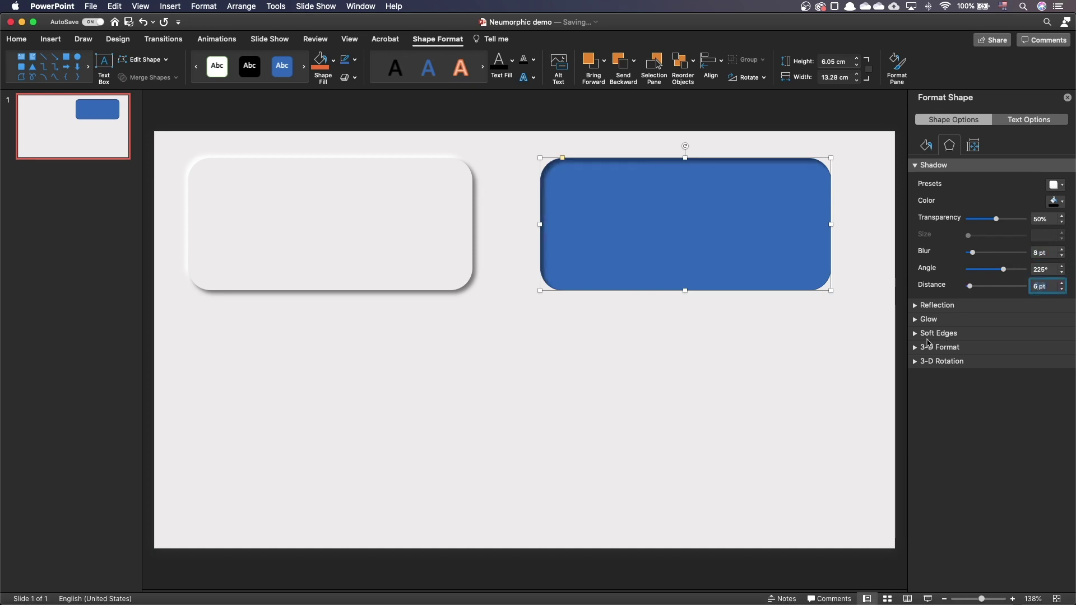
left_click(926, 145)
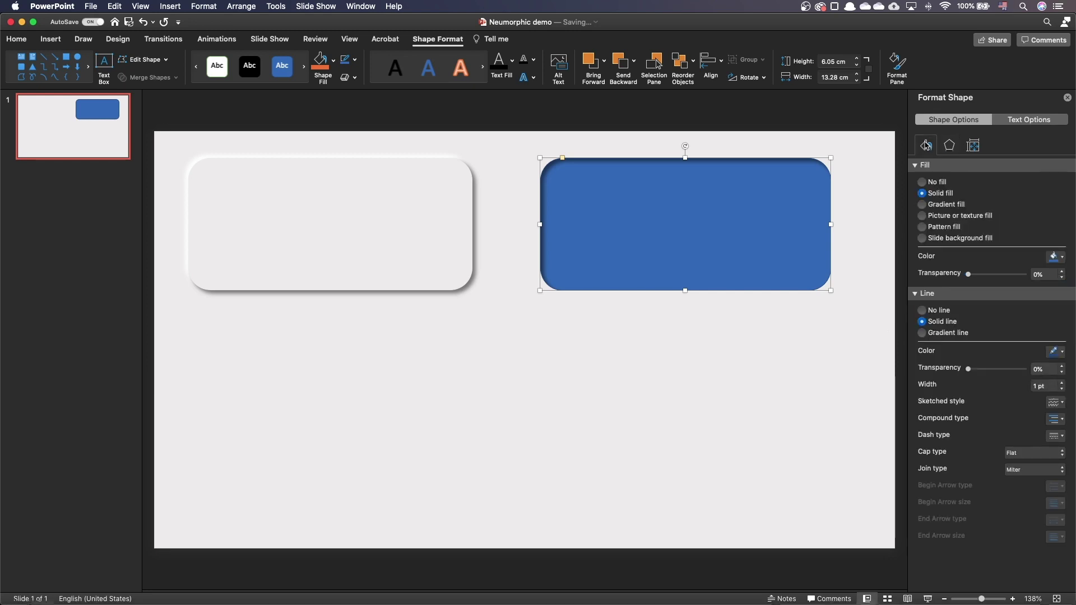
Switch the right rectangle to a gradient fill with three stops, the middle one at 73%.
left_click(957, 207)
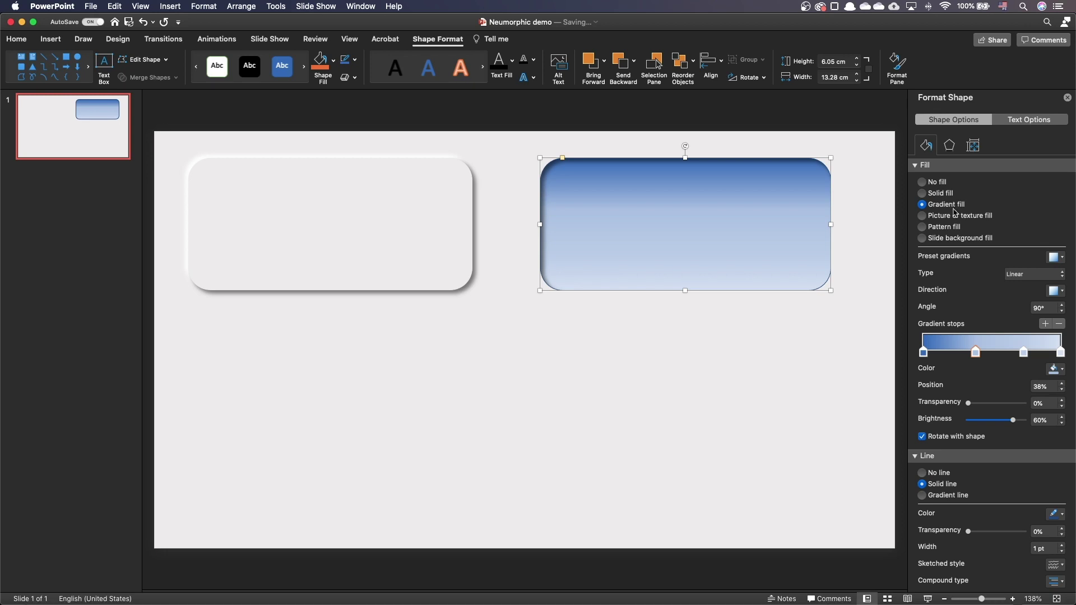
left_click_drag(977, 357, 981, 387)
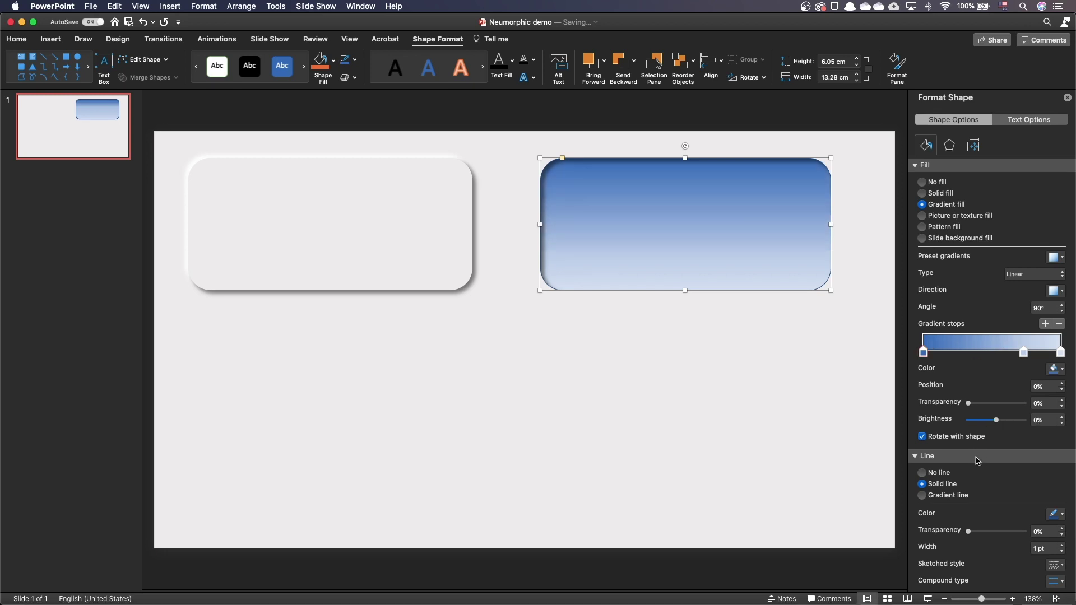
left_click_drag(1023, 352, 1026, 435)
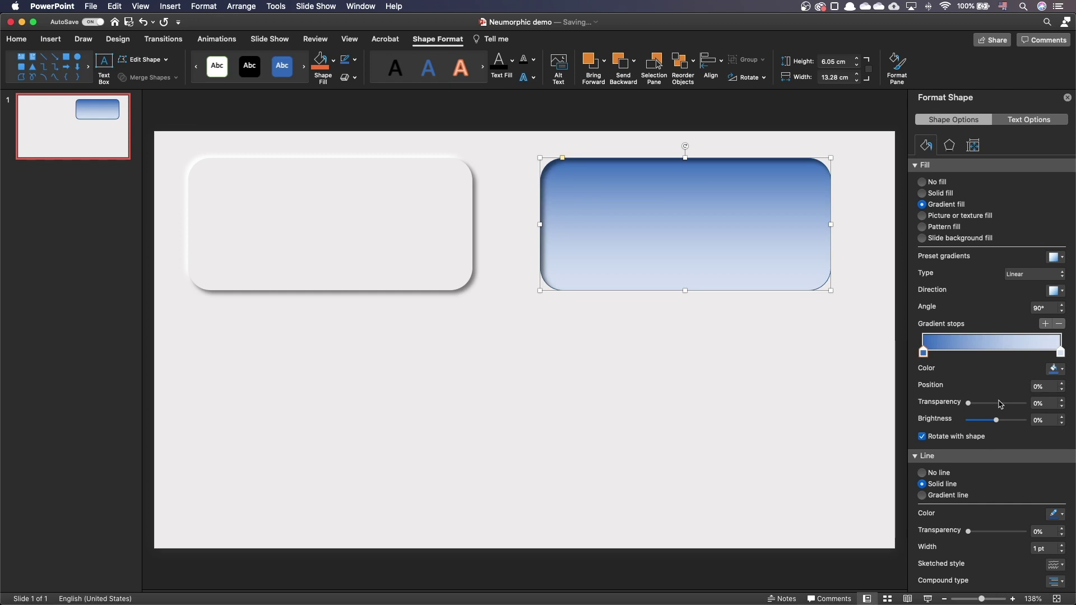
left_click(1021, 352)
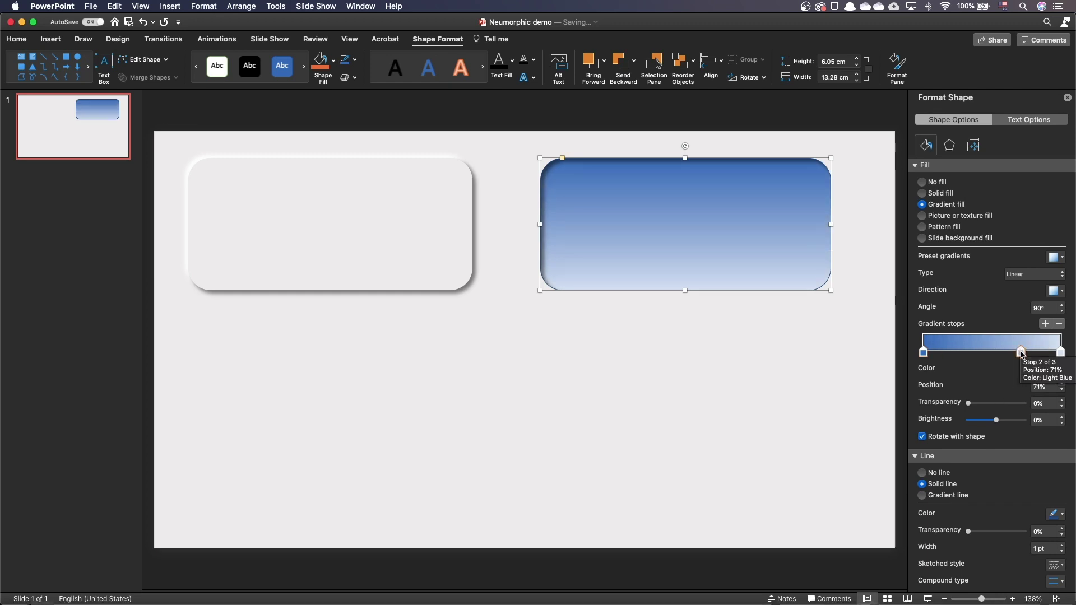
left_click_drag(1021, 353, 1024, 353)
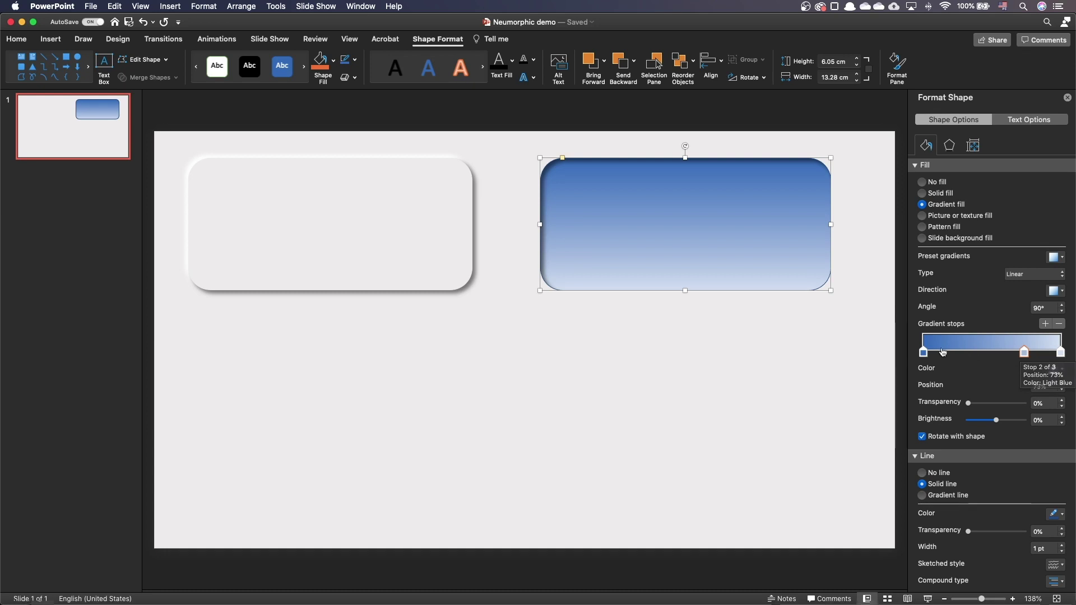
Colour the stops light grey, light grey and white, set the angle to 70°, and remove the outline.
left_click(1057, 370)
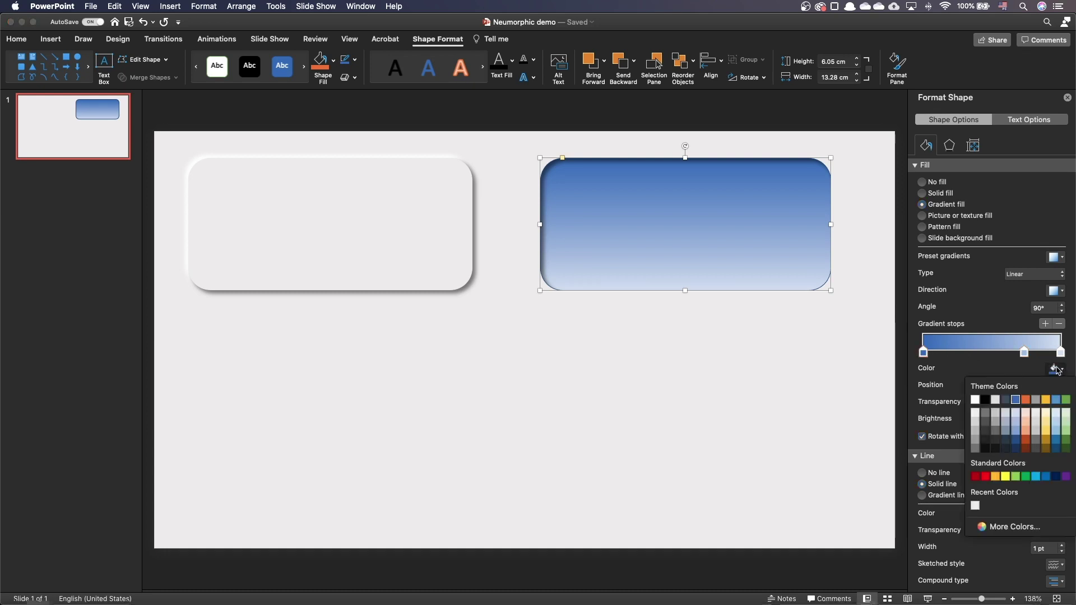
left_click(976, 506)
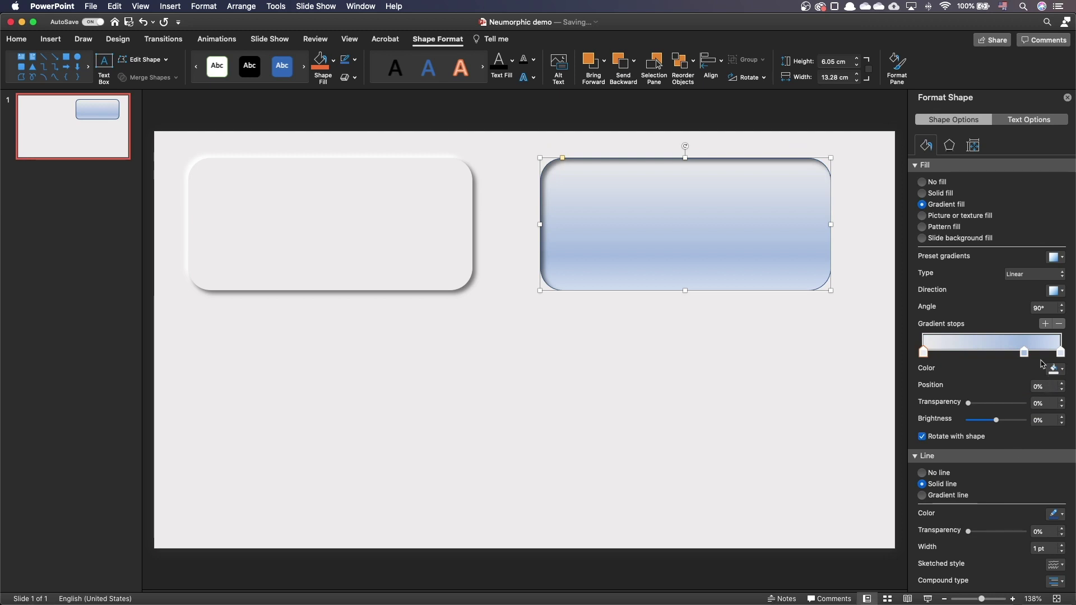
left_click(1024, 352)
left_click(1053, 369)
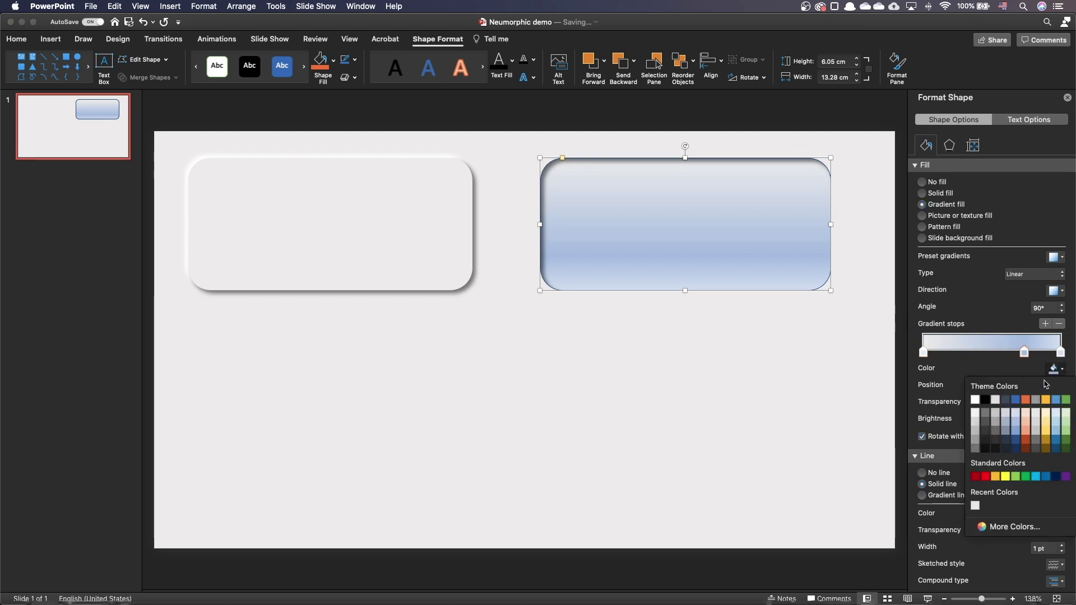
left_click(976, 506)
left_click(1060, 352)
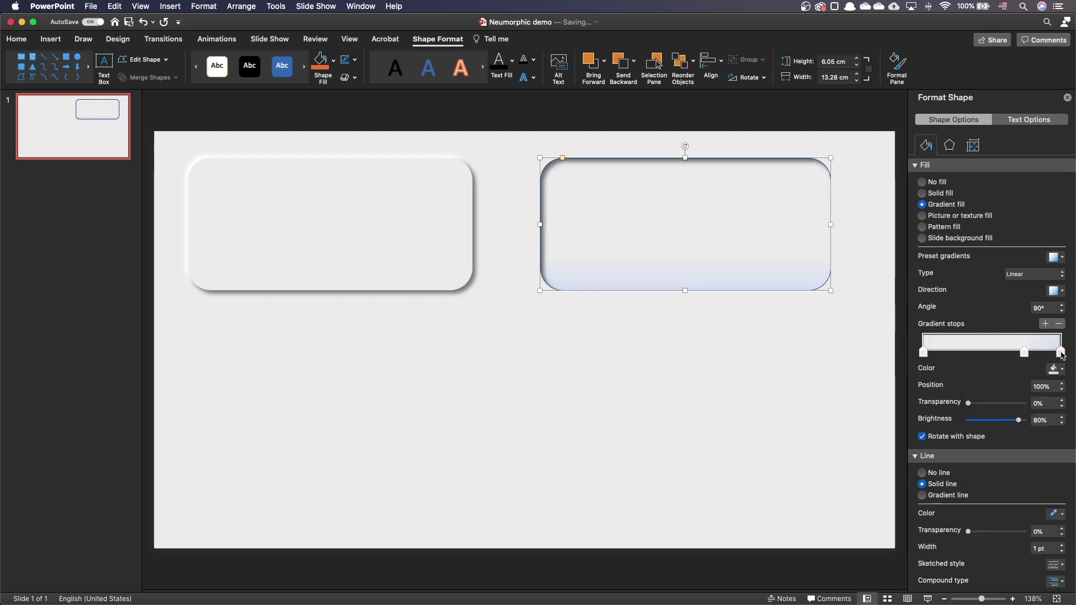
left_click(1054, 368)
left_click(975, 506)
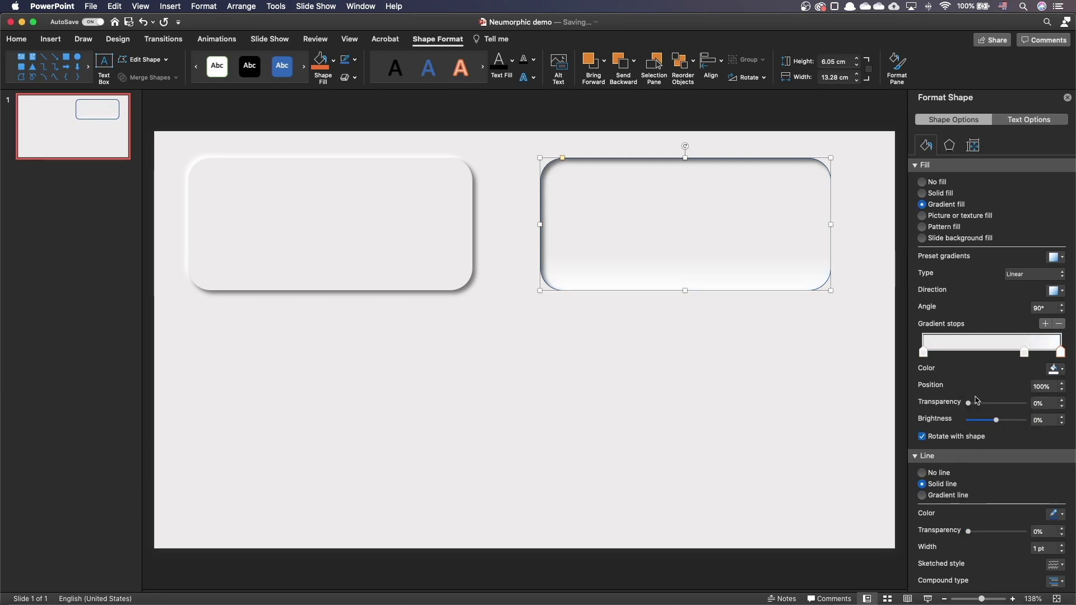
left_click(1062, 312)
left_click(1062, 312)
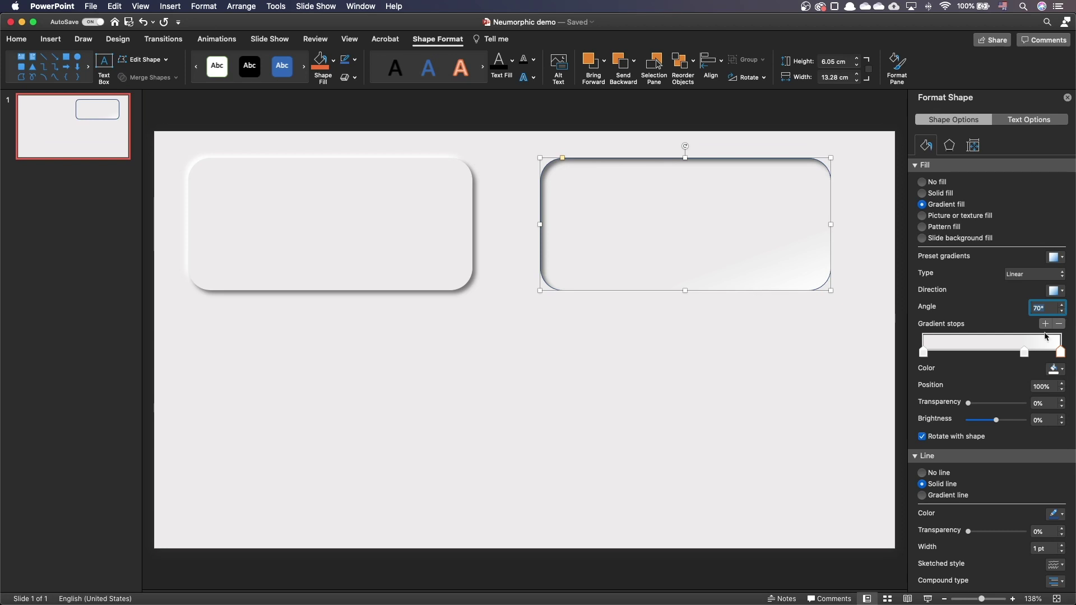
left_click(939, 474)
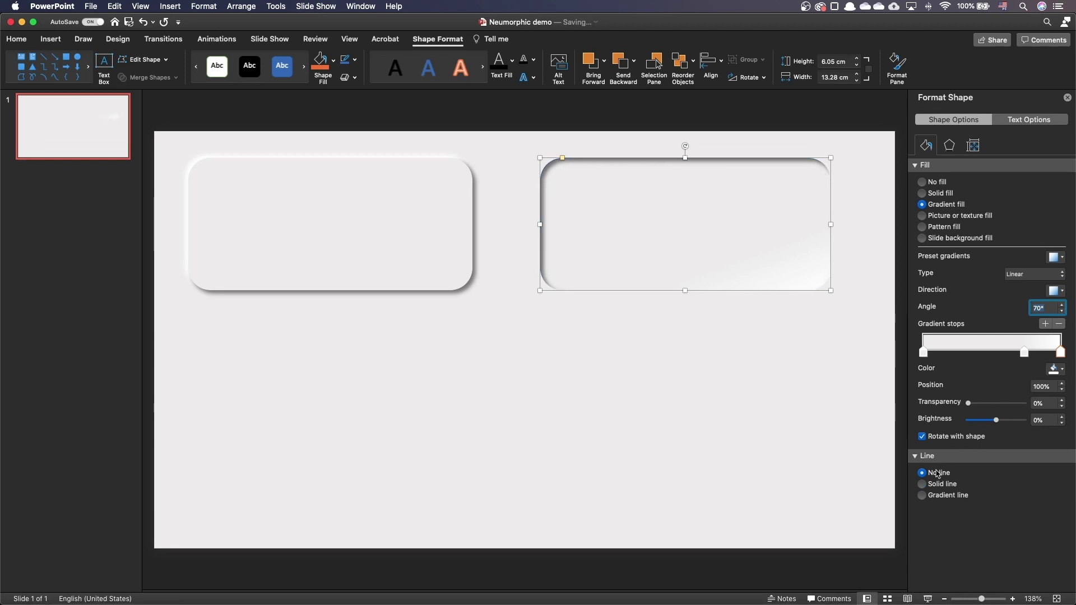
Deselect the carved right rectangle and bring up the Insert commands.
left_click(835, 447)
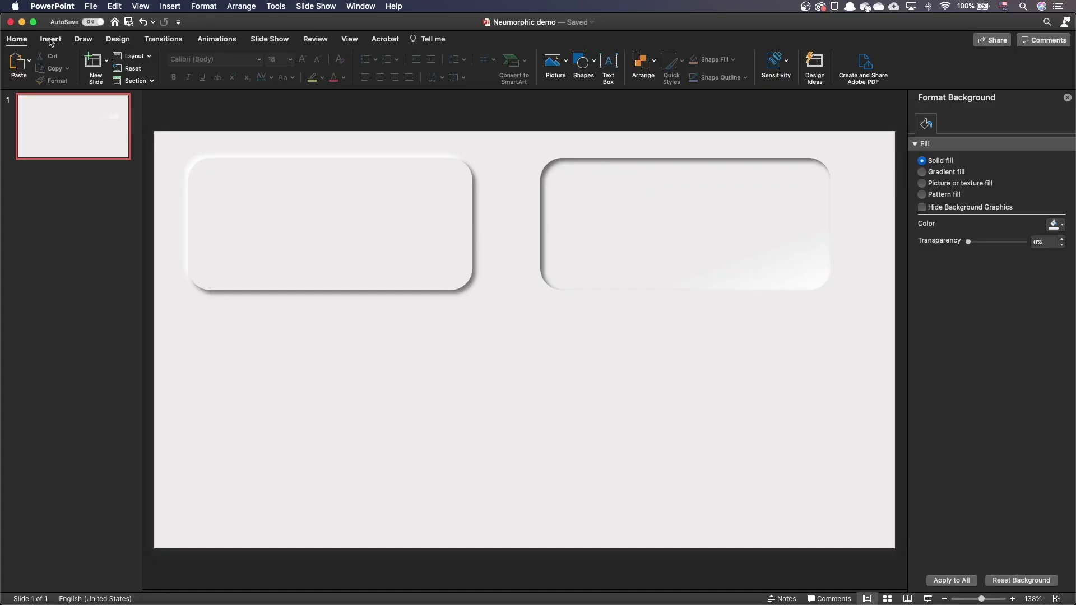
left_click(50, 39)
Draw a rounded rectangle below the two buttons and make two duplicates of it.
left_click(236, 63)
left_click(348, 96)
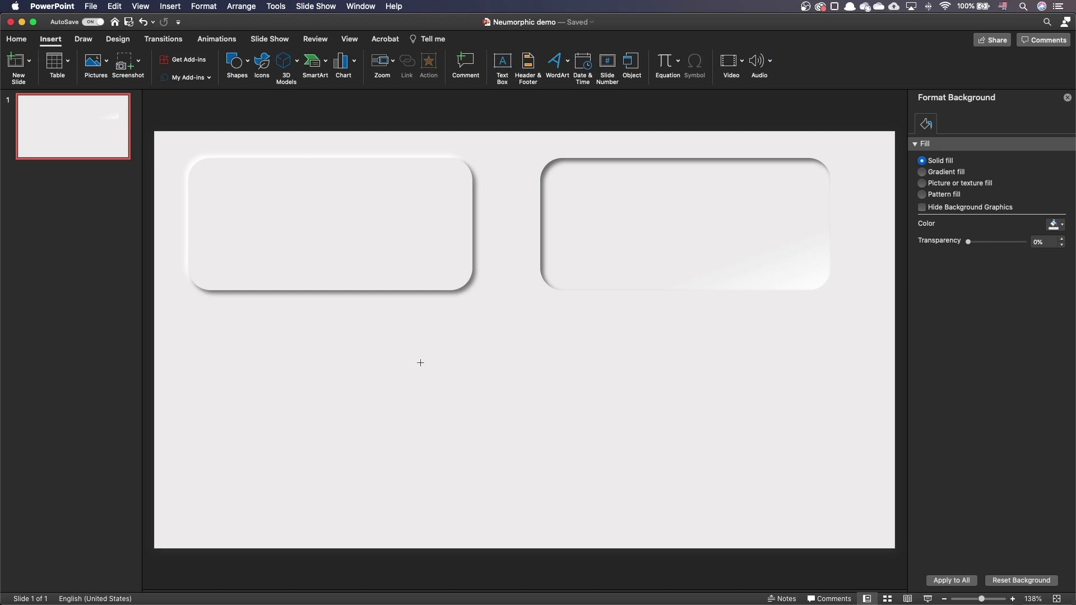
left_click_drag(376, 369, 660, 482)
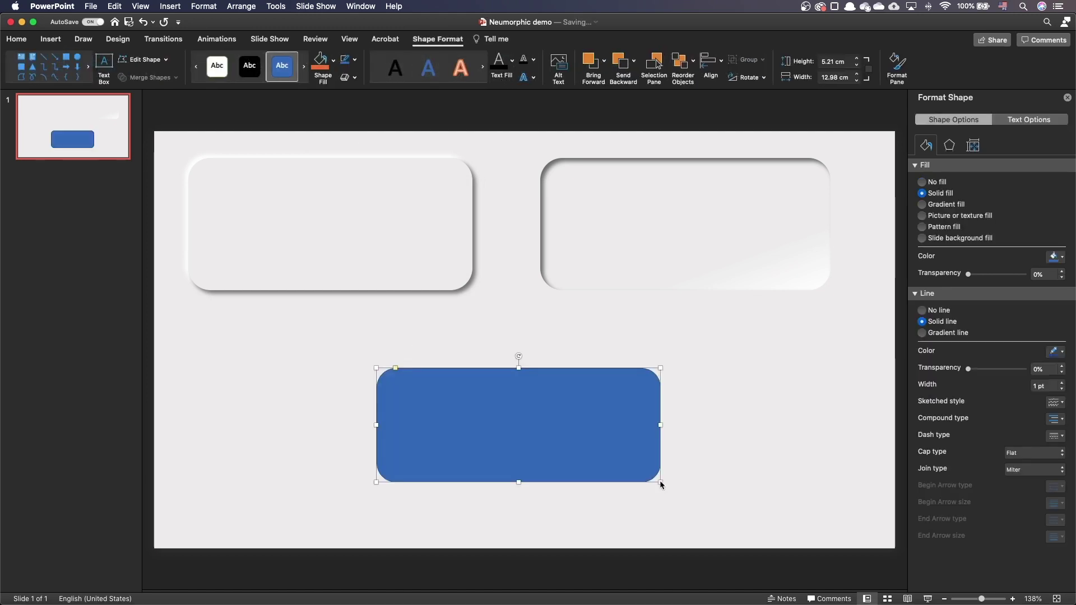
key("super+d")
key("super+d")
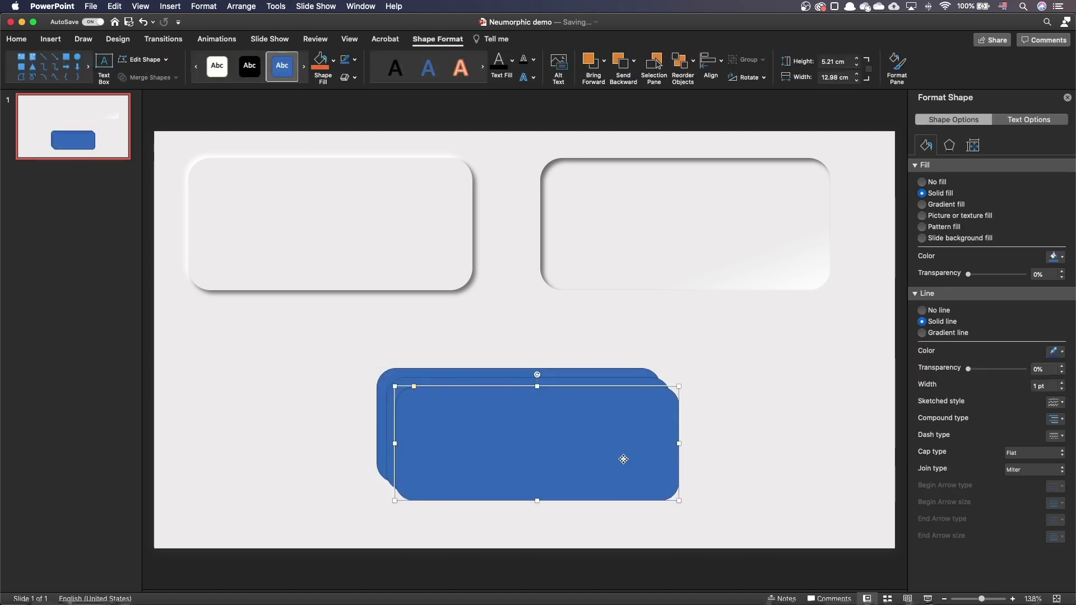
left_click(710, 466)
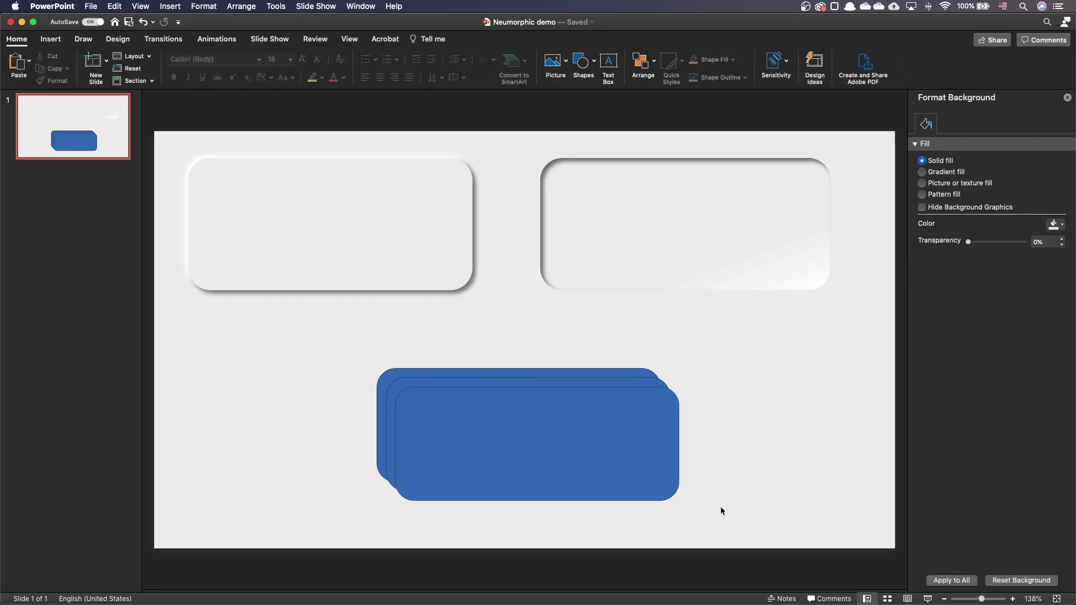
Select all three rectangles and align them by their tops and left edges.
left_click_drag(723, 539, 324, 338)
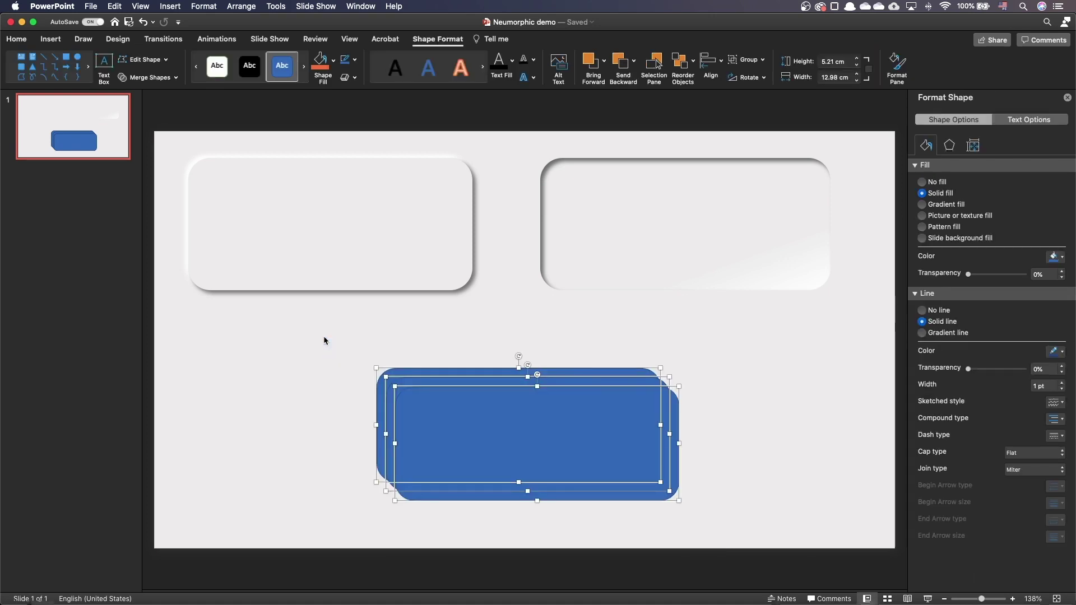
left_click(17, 40)
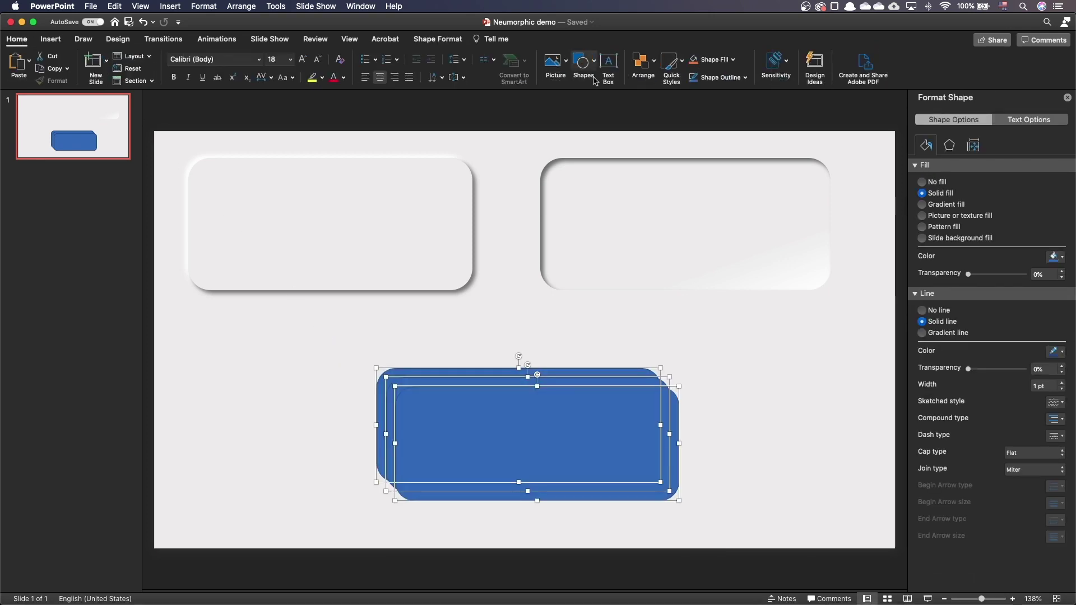
left_click(642, 61)
mouse_move(721, 266)
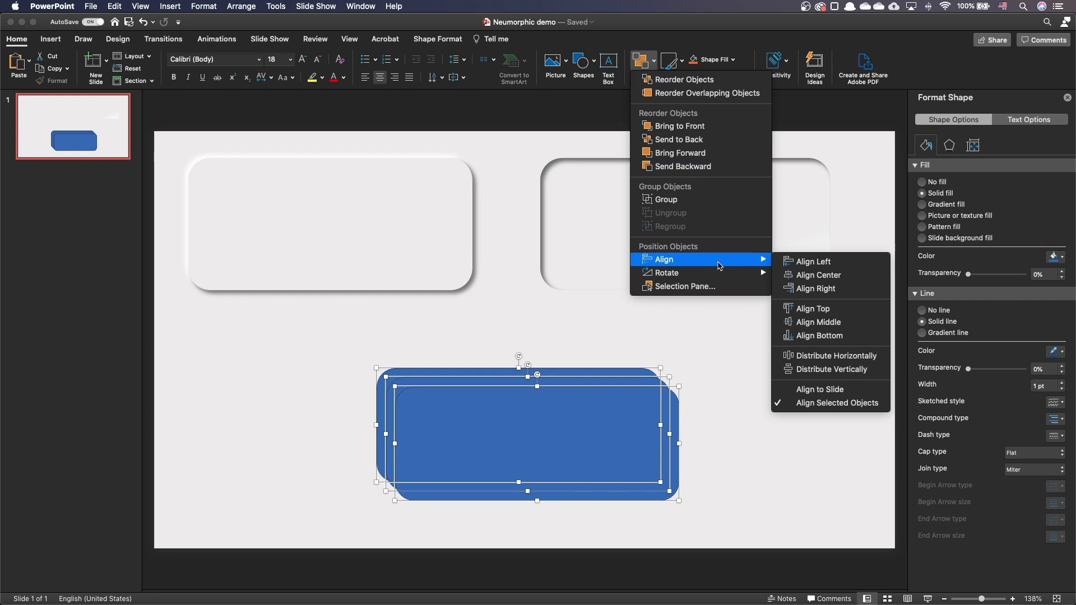
left_click(813, 309)
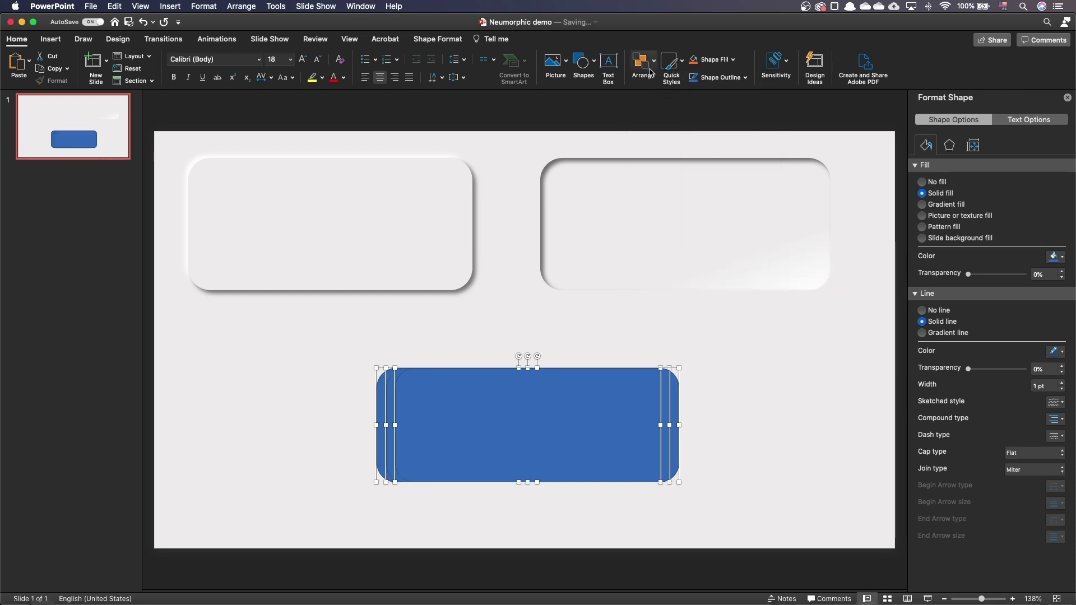
left_click(649, 71)
mouse_move(706, 261)
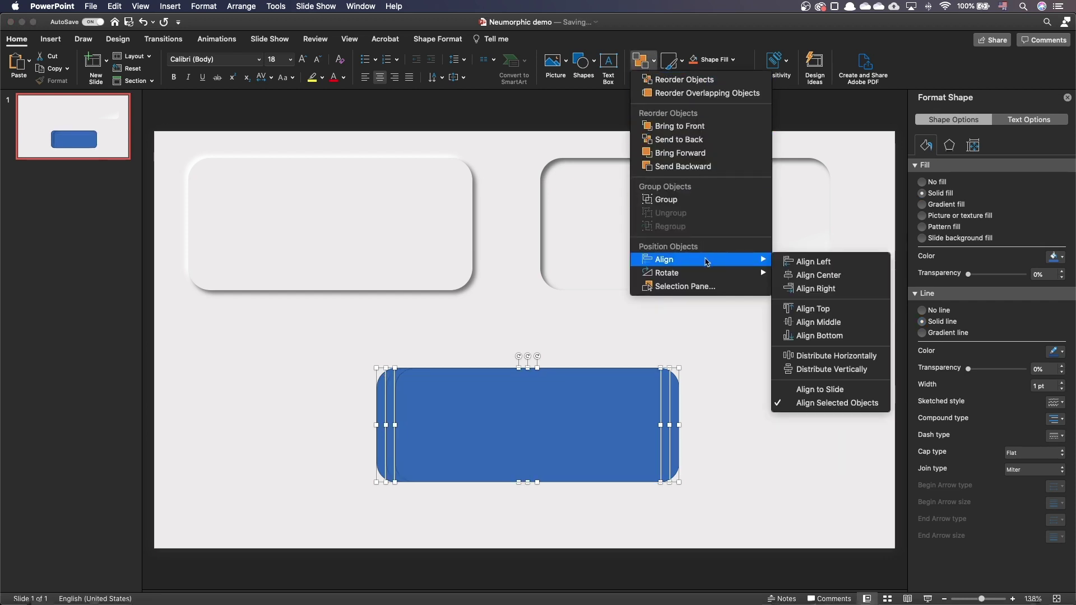
left_click(802, 262)
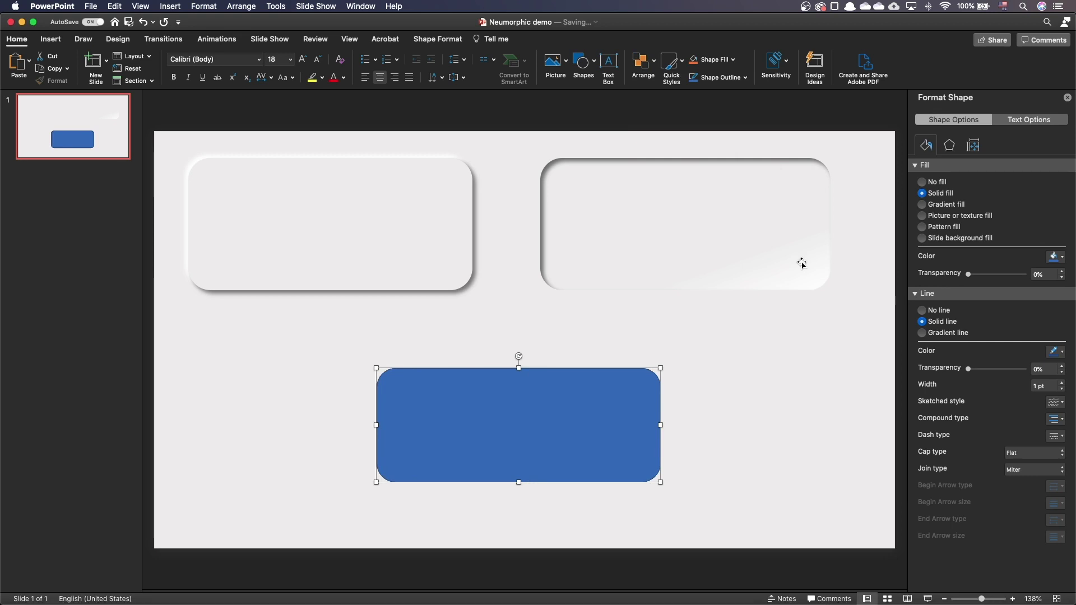
Nudge the top blue rectangle three steps down and three steps right.
left_click(796, 402)
left_click(611, 397)
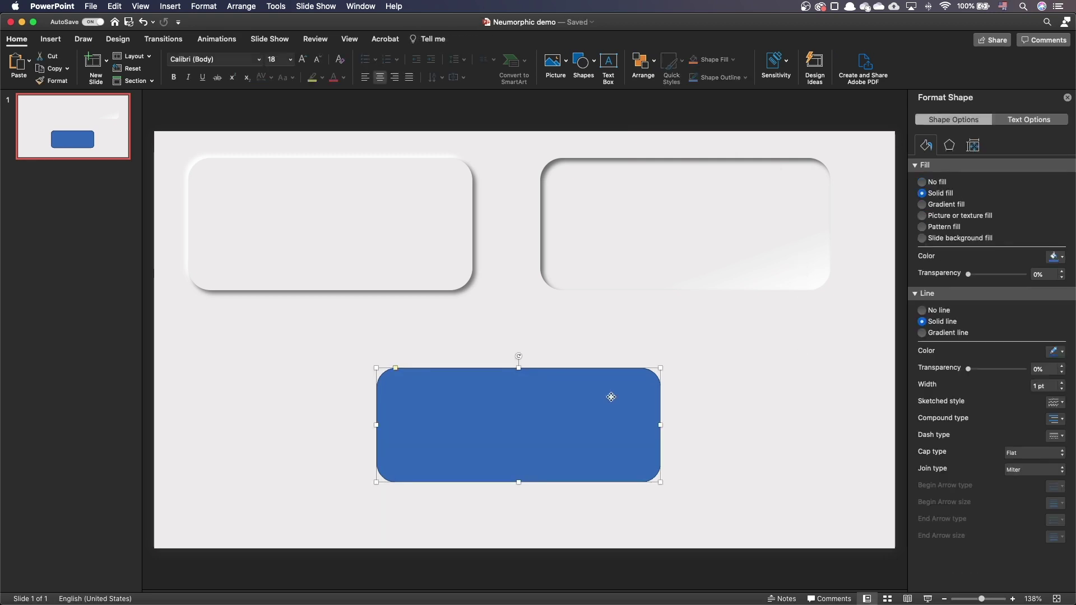
key("Down")
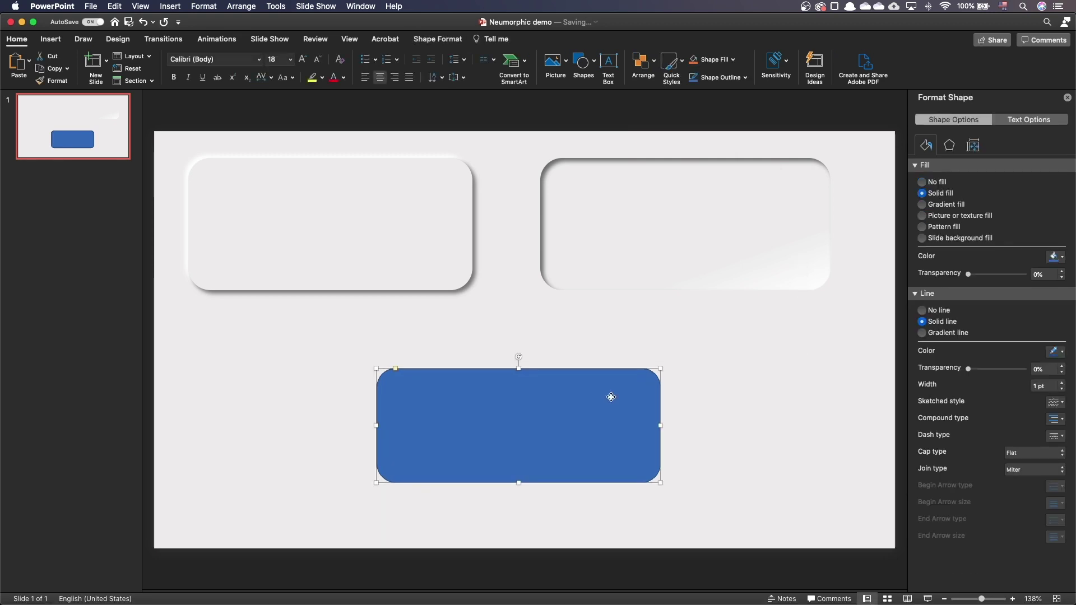
key("Down")
key("Down")
key("Down")
key("Down")
key("Down")
key("Down")
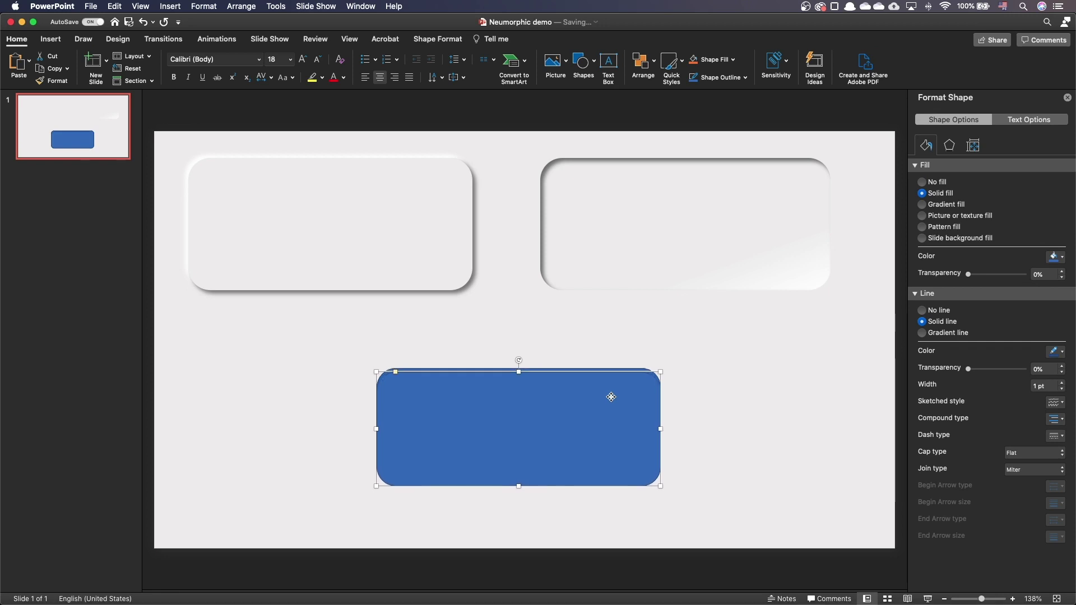
key("Down")
key("Down")
key("Down")
key("Right")
key("Right")
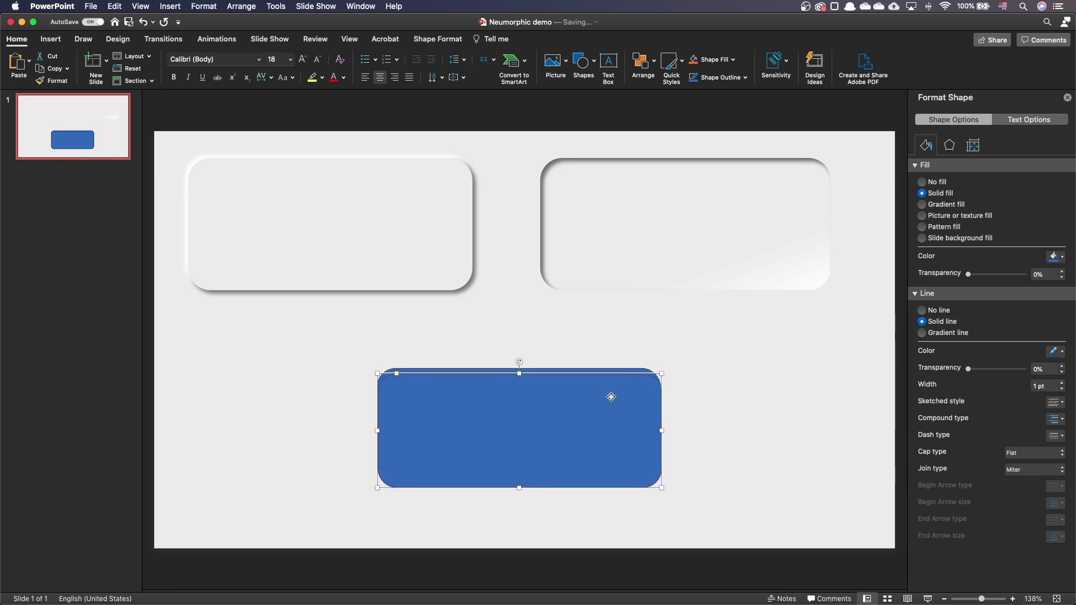
key("Right")
key("Right")
key("Right")
key("Right")
key("Right")
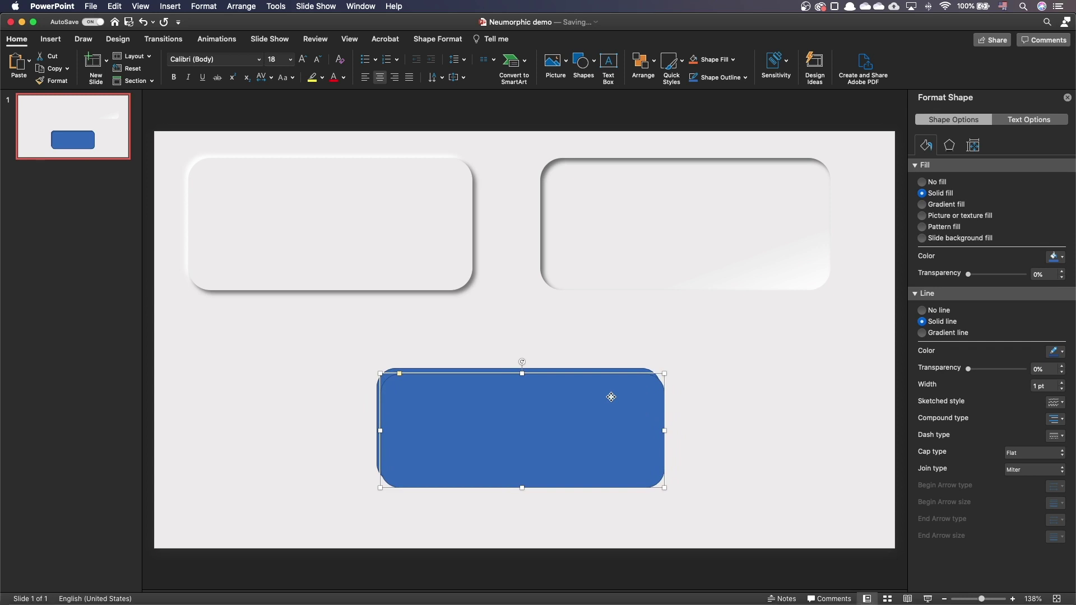
key("Right")
key("Right")
key("Right")
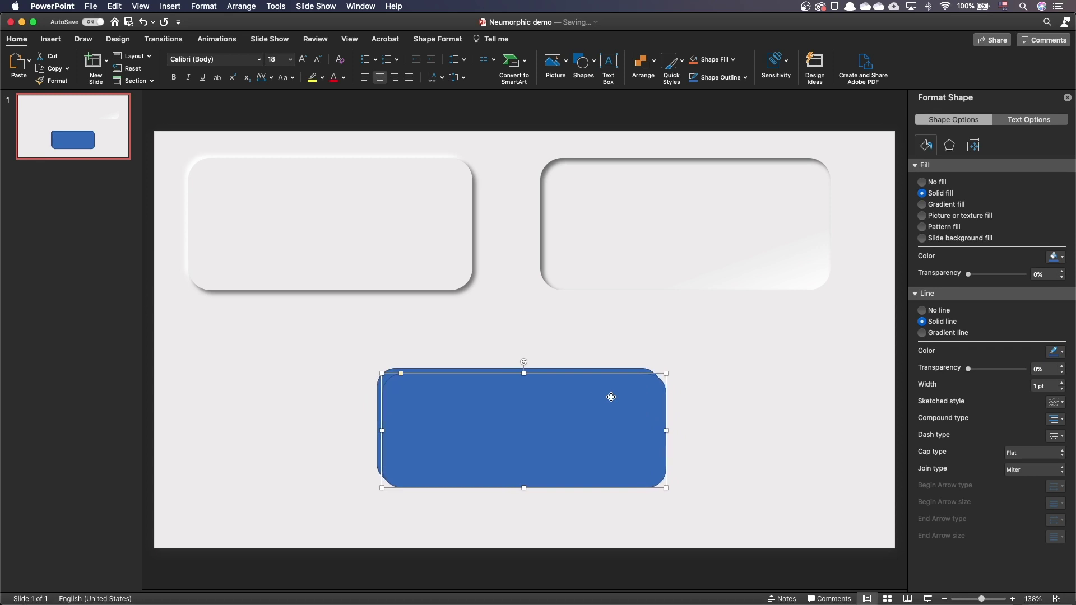
Subtract the offset copy from the rectangle beneath with Merge Shapes > Subtract.
left_click(576, 371, "shift")
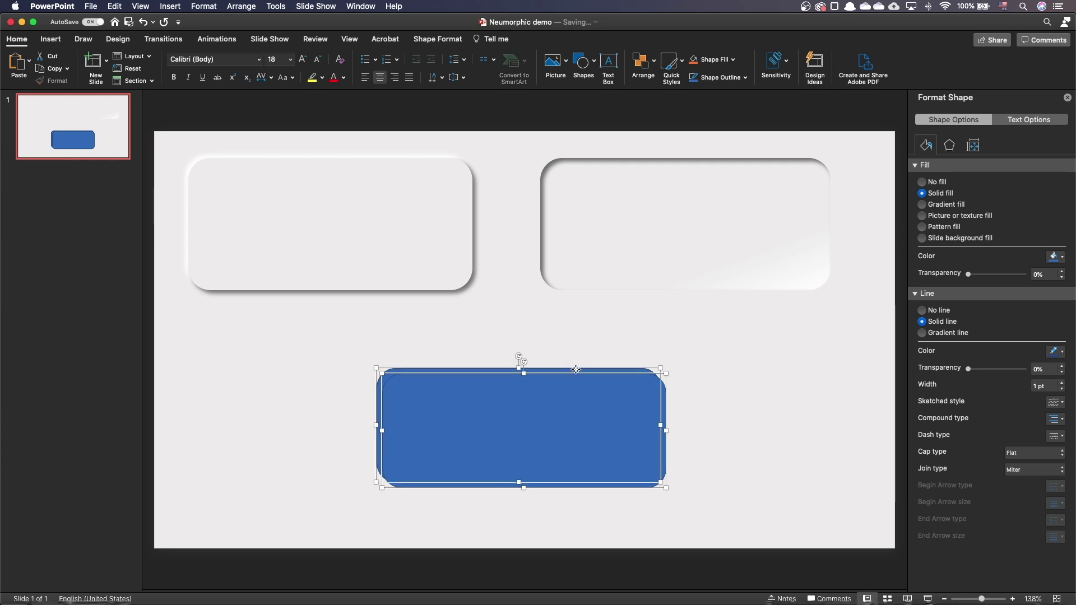
left_click(441, 38)
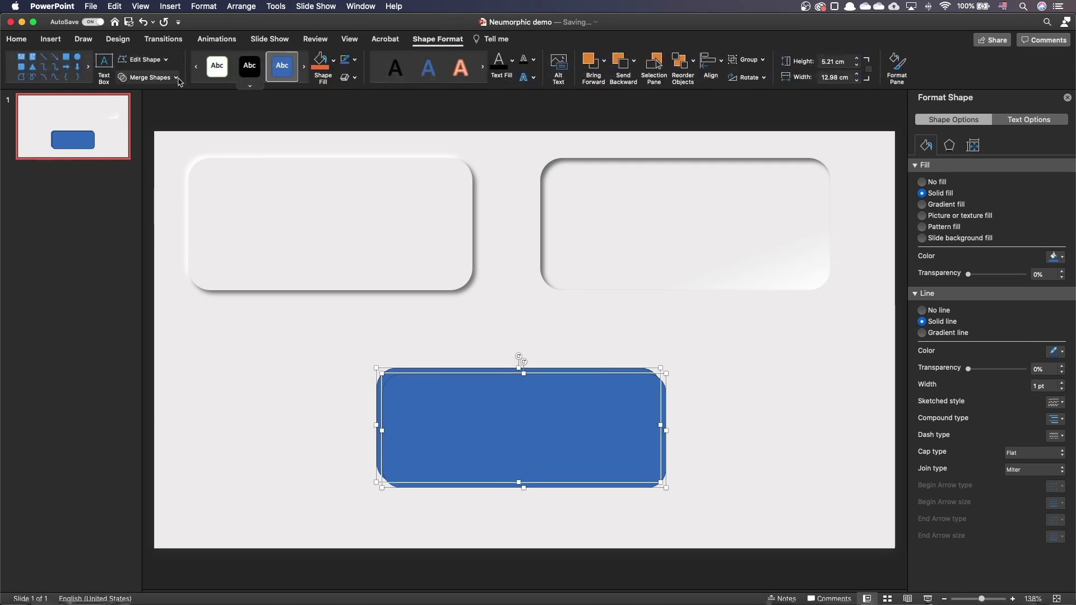
left_click(148, 78)
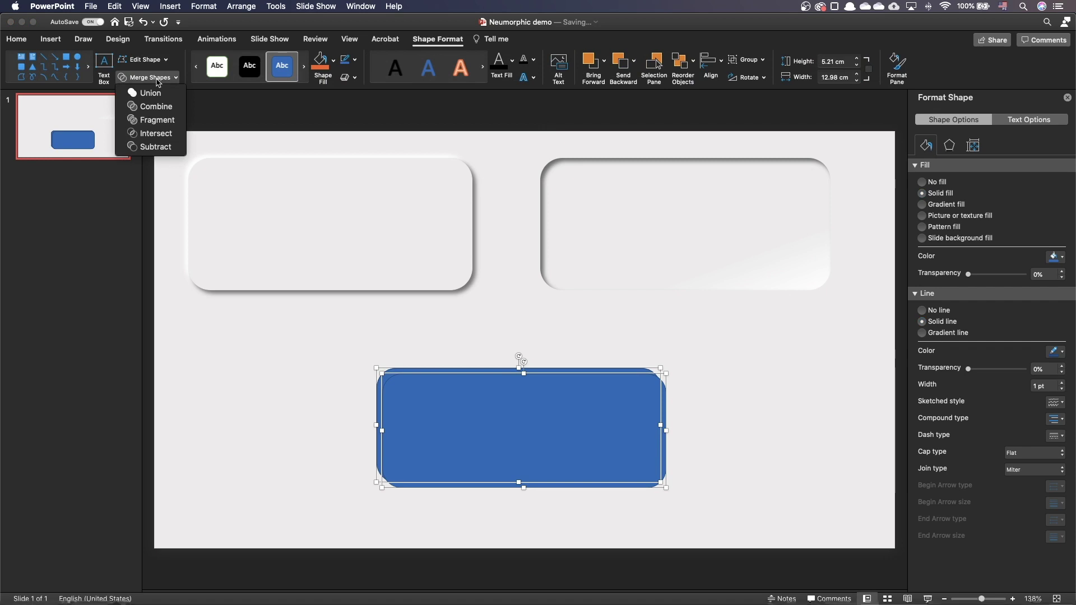
left_click(156, 147)
left_click(297, 412)
Fill the thin edge shape orange.
left_click(486, 484)
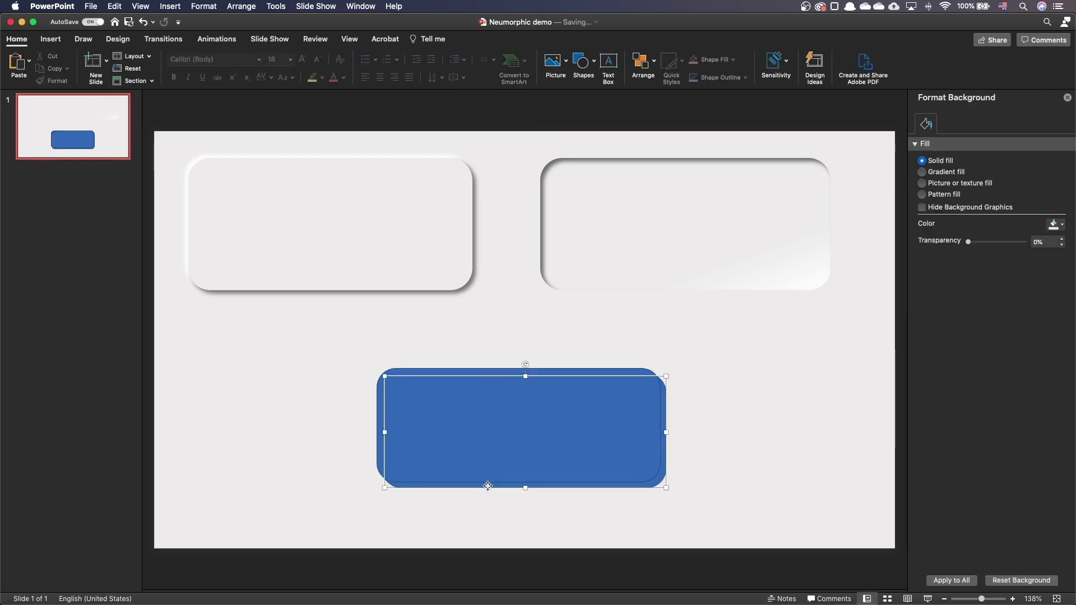
left_click(1058, 256)
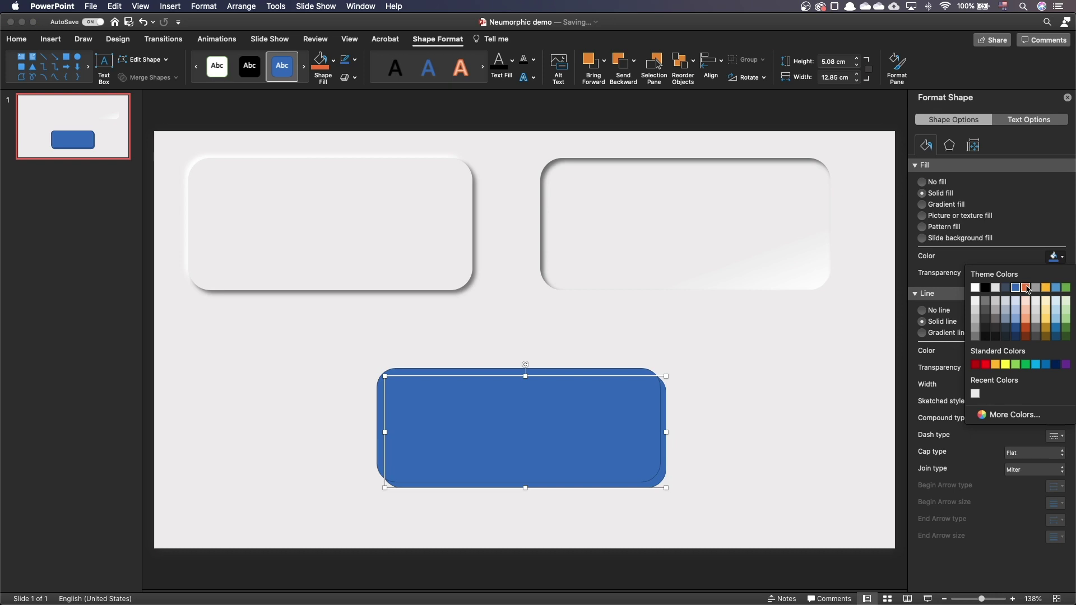
left_click(1026, 288)
left_click(740, 417)
left_click(666, 425)
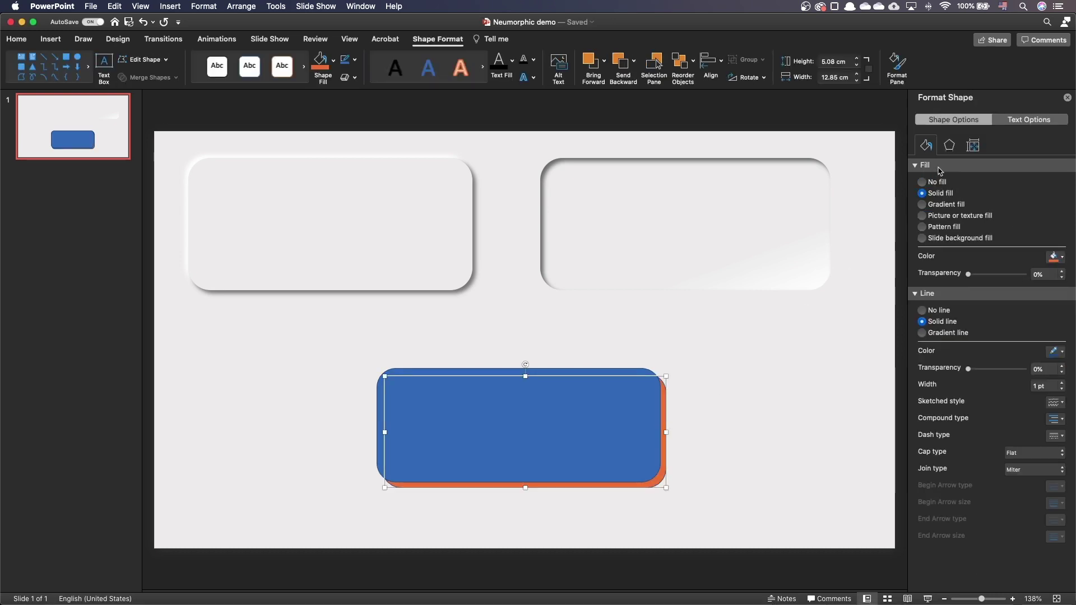
Give it a white outer shadow with 0% transparency, 8 pt blur and 6 pt distance.
left_click(950, 145)
left_click(1056, 184)
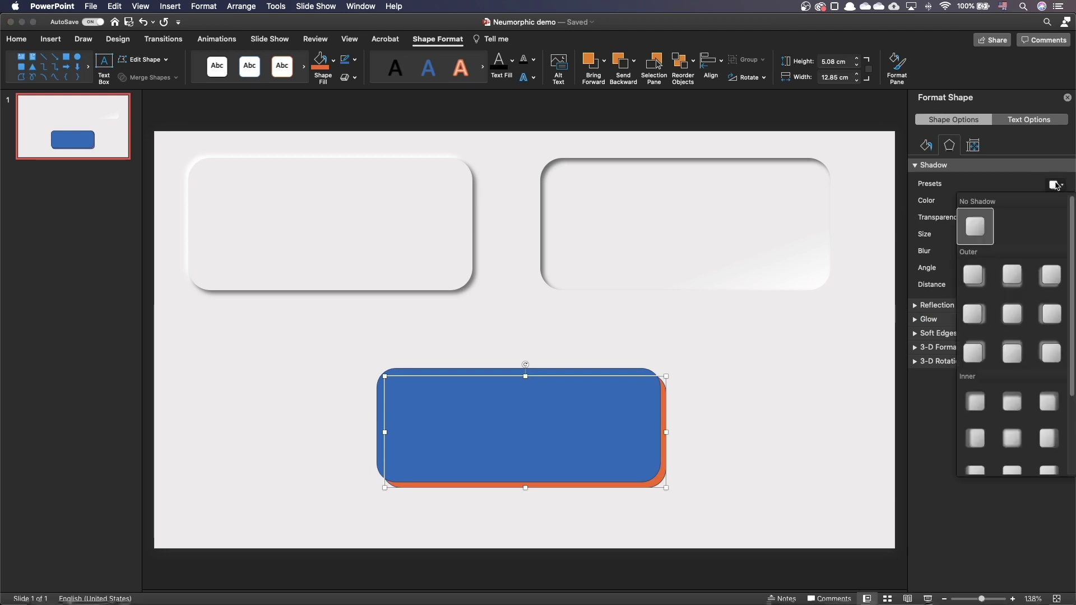
left_click(1045, 312)
left_click(1054, 201)
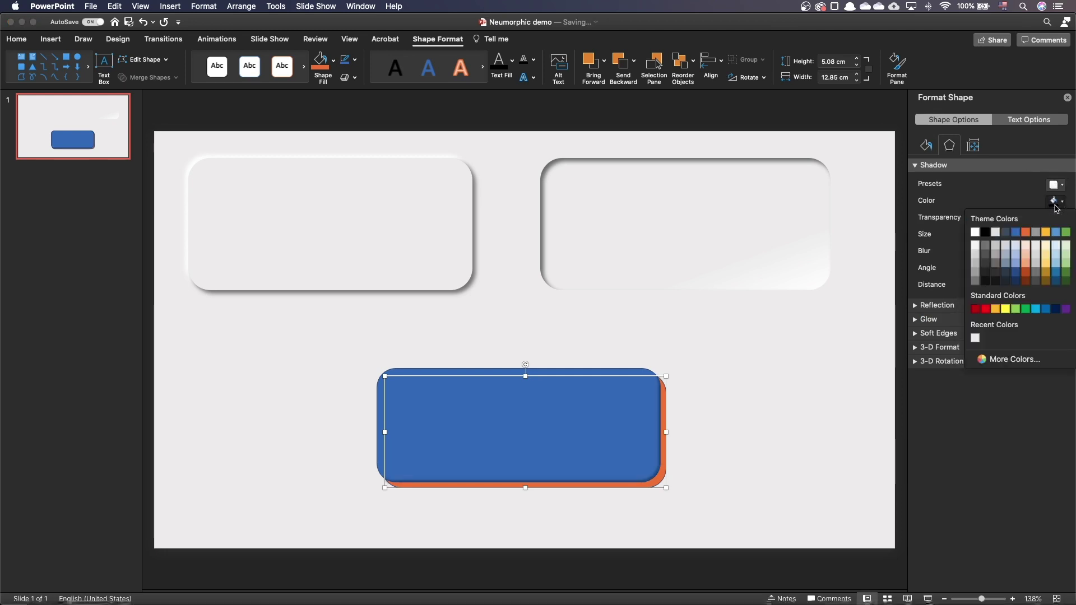
left_click(975, 232)
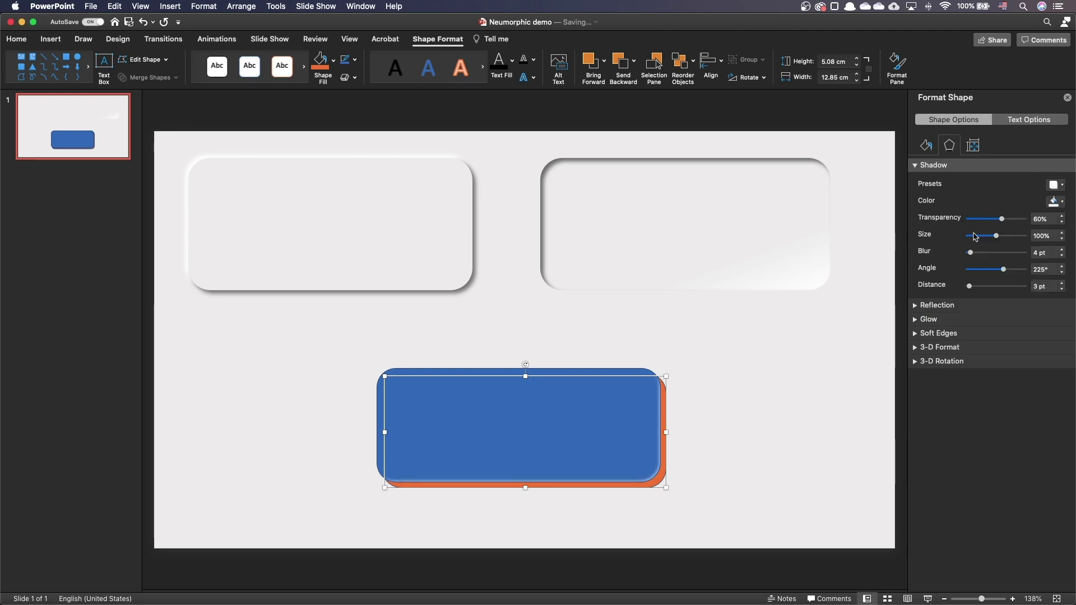
left_click_drag(1001, 219, 922, 223)
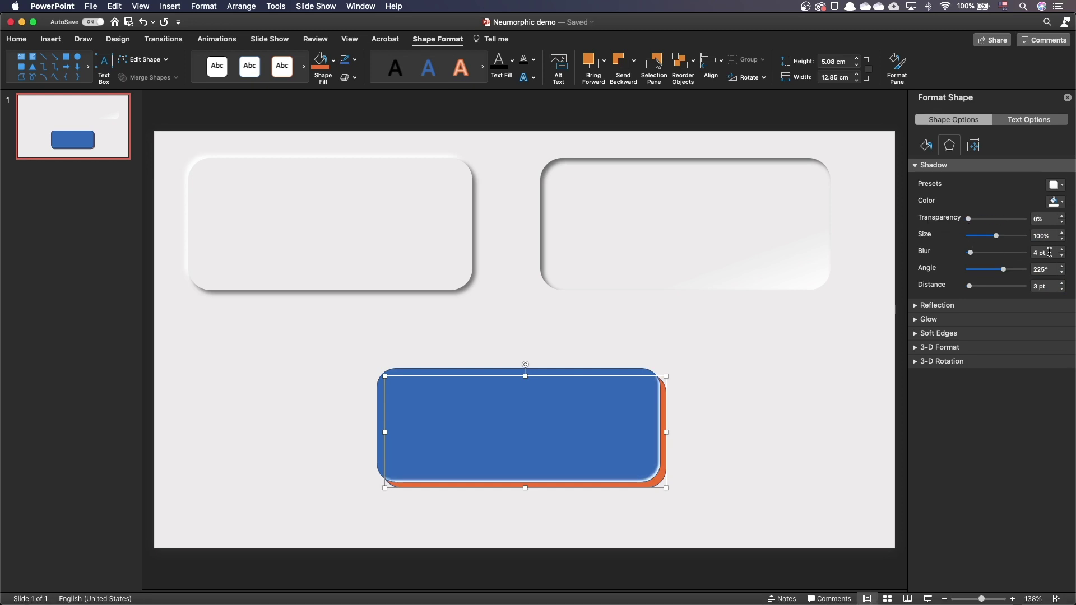
left_click(1030, 251)
key("Return")
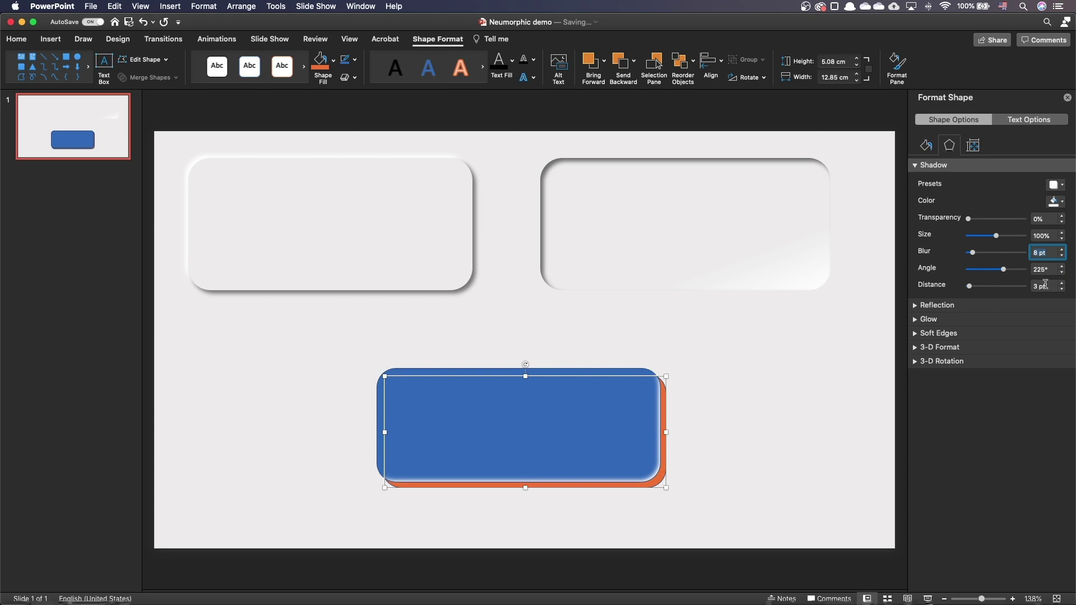
key("Tab")
type("6")
key("Return")
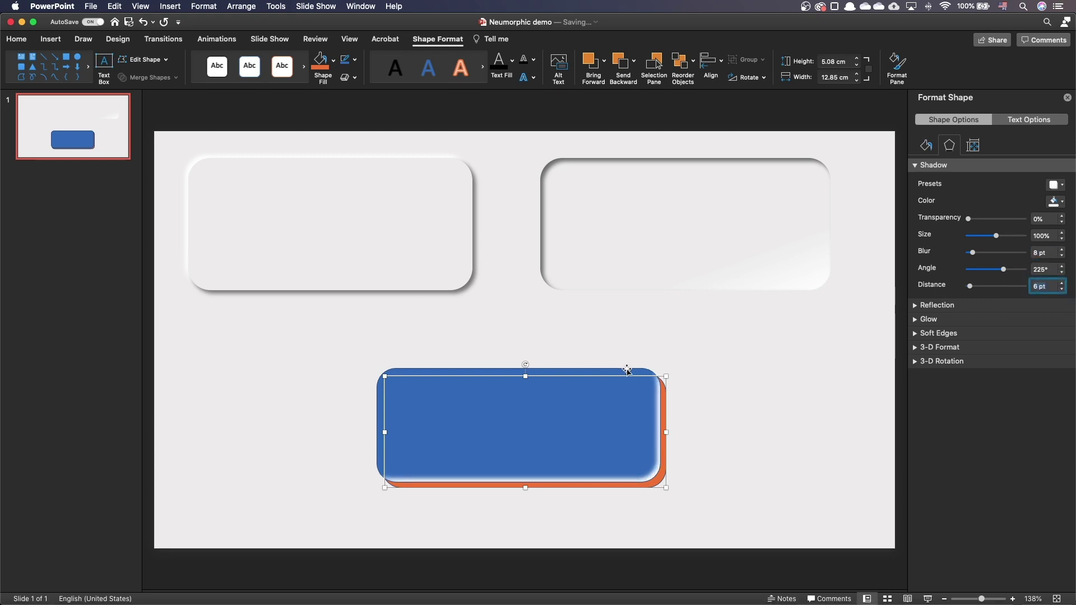
Apply the first Inner shadow preset with a new colour and 6 pt distance.
left_click(1055, 185)
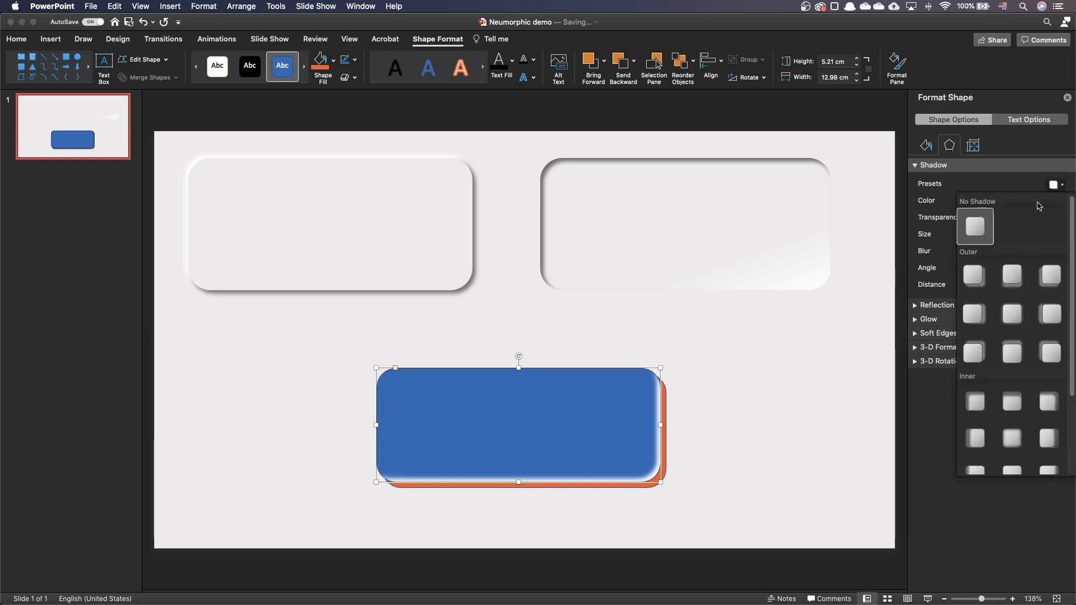
left_click(975, 396)
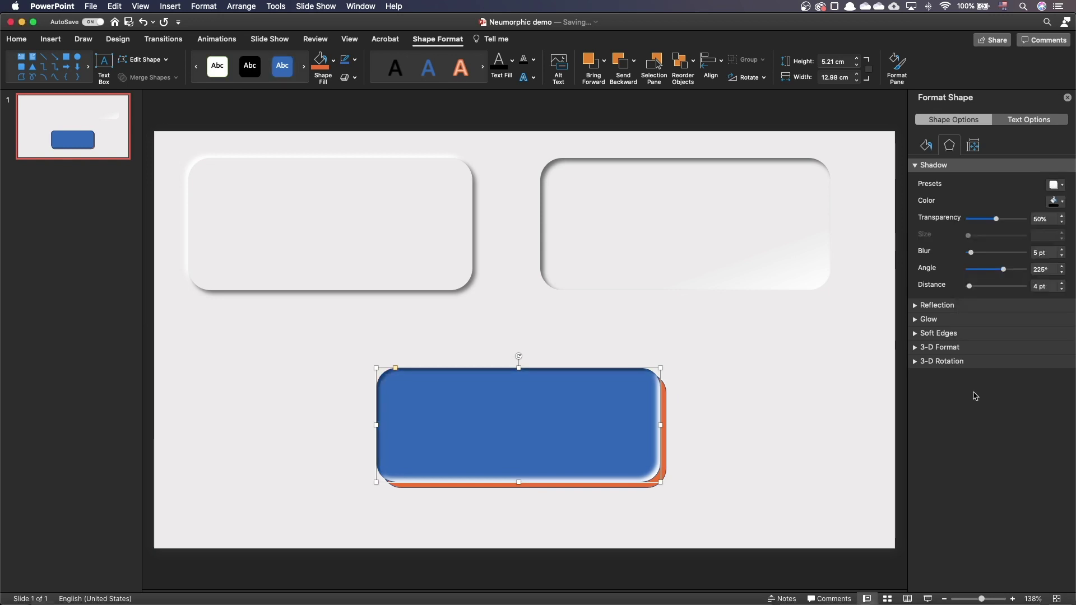
left_click(1054, 202)
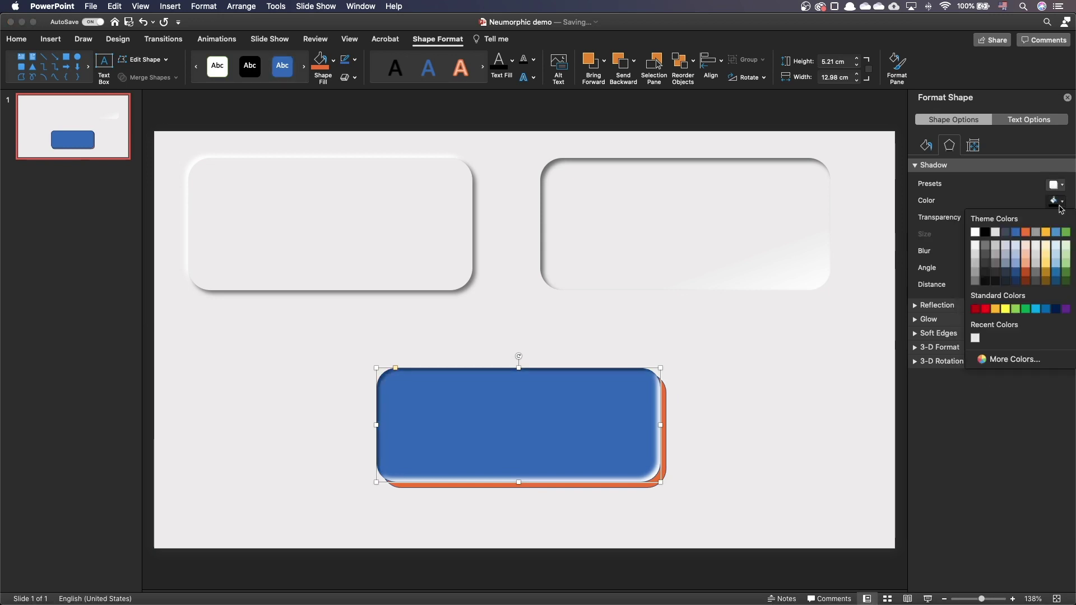
left_click(989, 235)
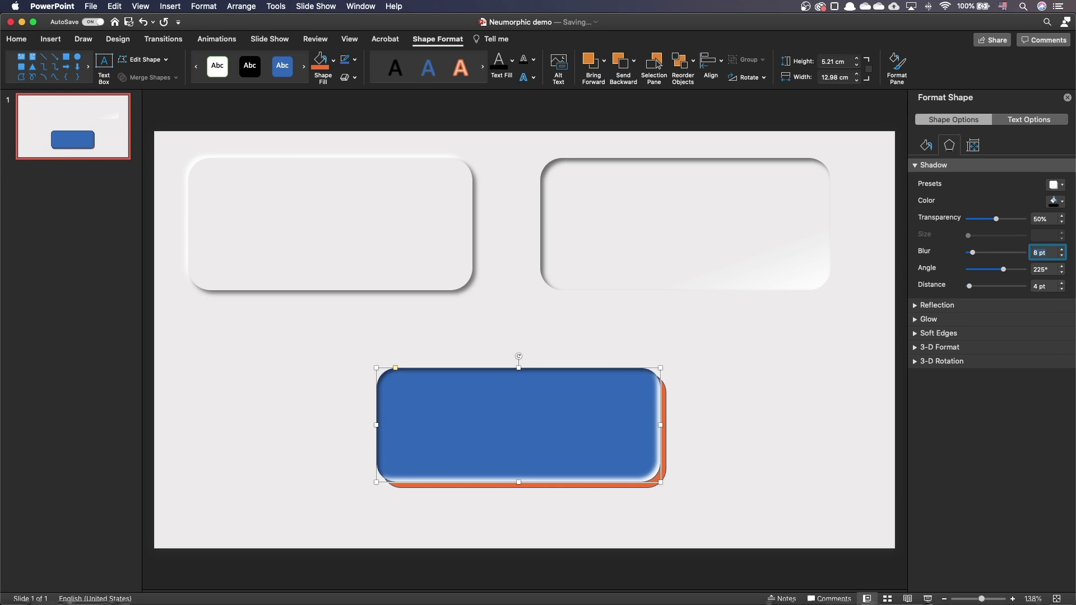
left_click(1033, 286)
type("6")
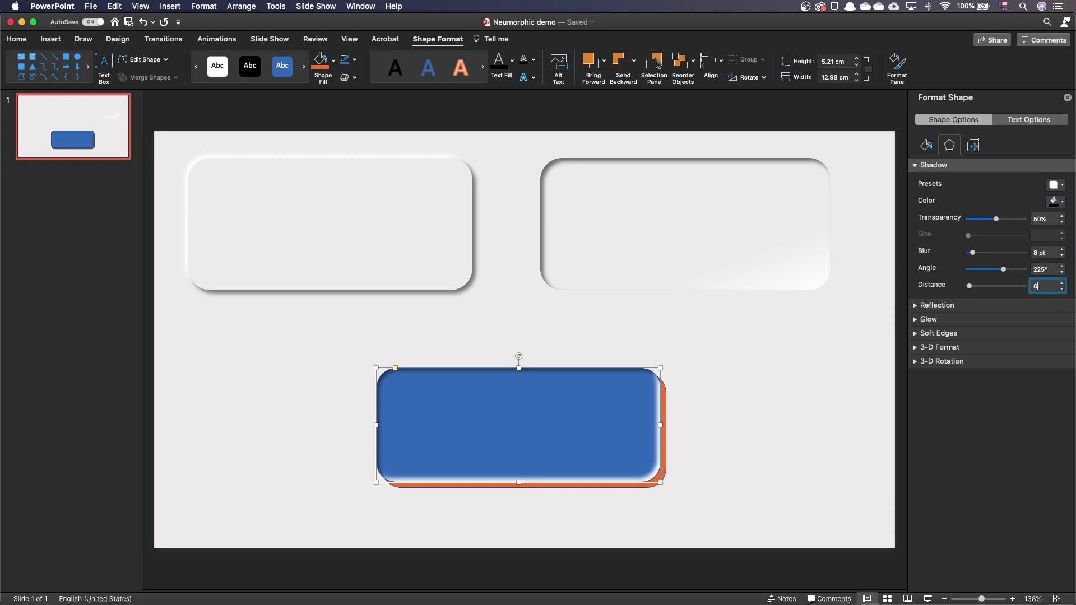
key("Return")
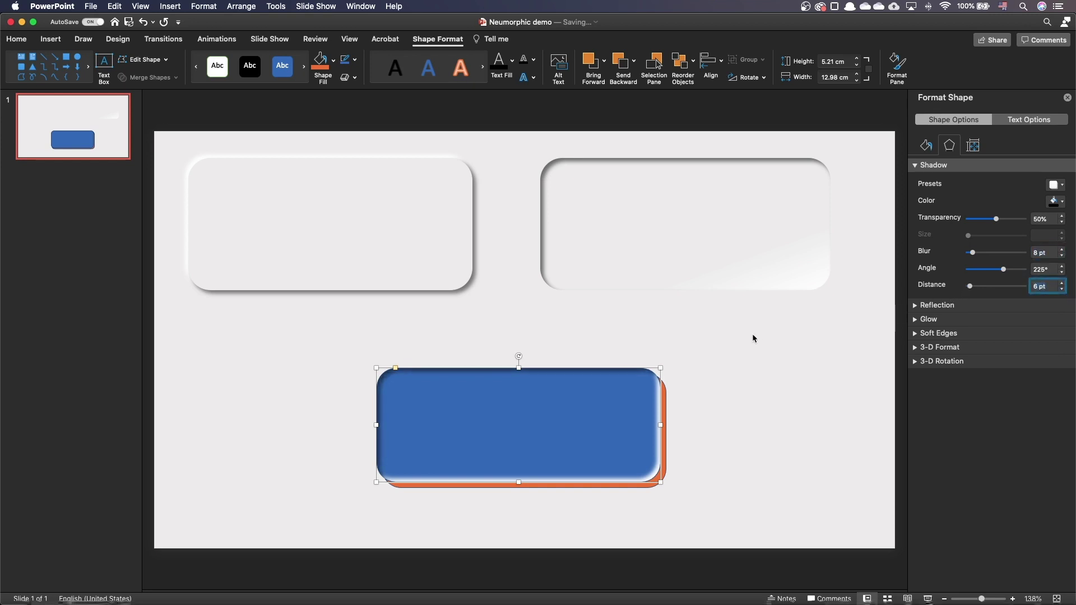
Fill the bottom stacked shapes with the recent light grey and set No line.
left_click_drag(752, 335, 298, 523)
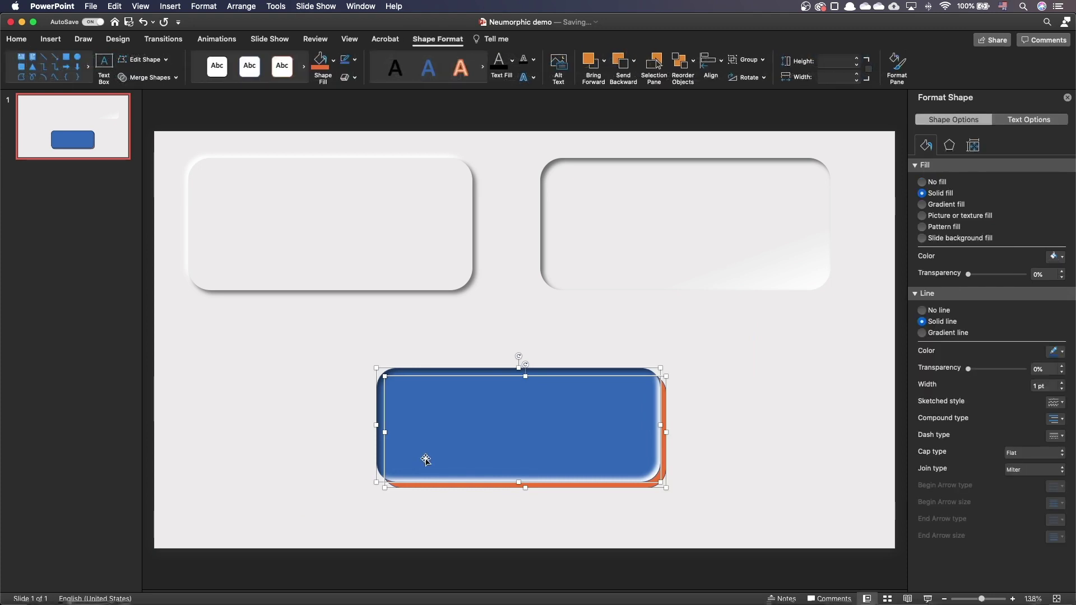
left_click(1055, 256)
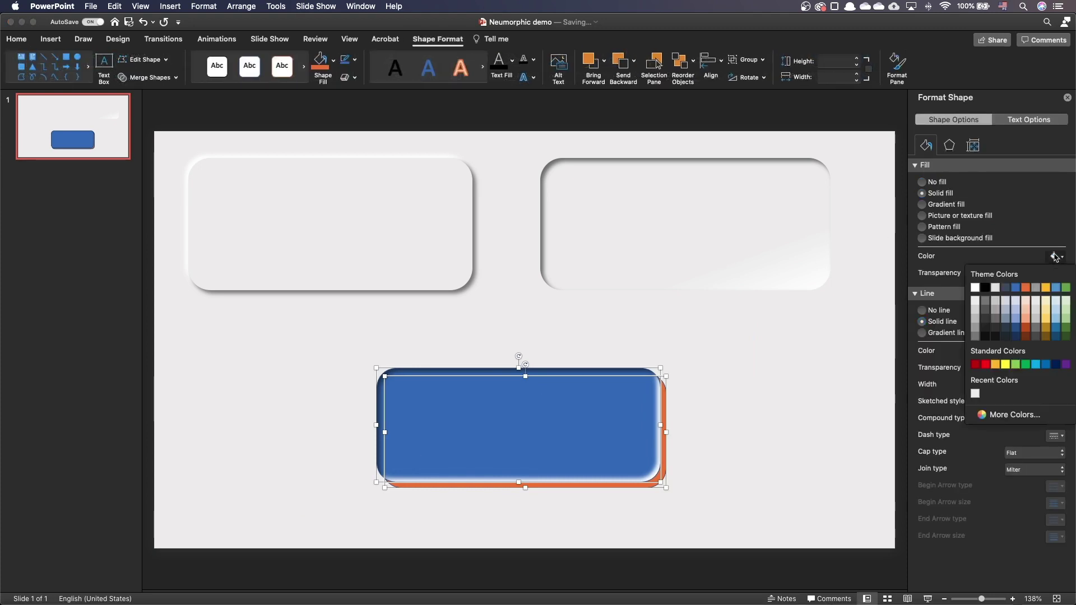
left_click(975, 394)
left_click(923, 311)
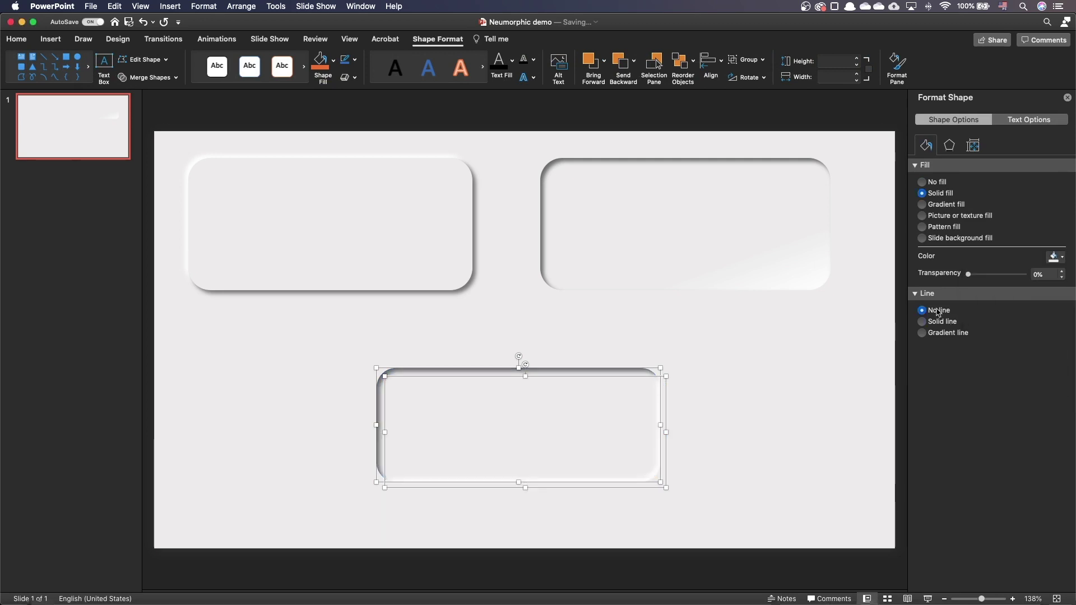
left_click(760, 399)
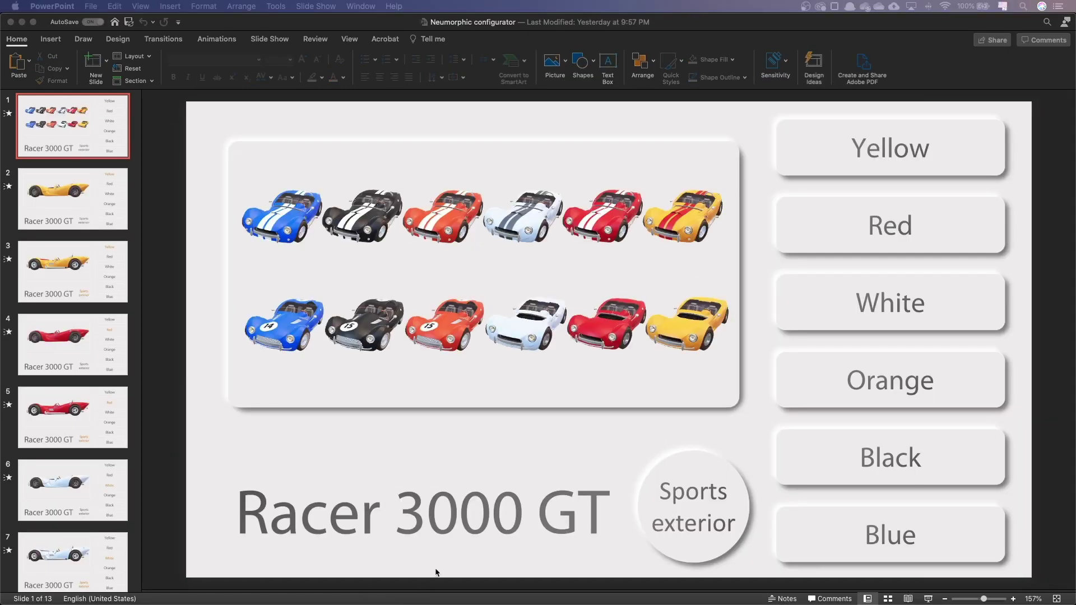
Switch to the Neumorphic configurator deck, step through to slide 13, then select all slides.
left_click(329, 459)
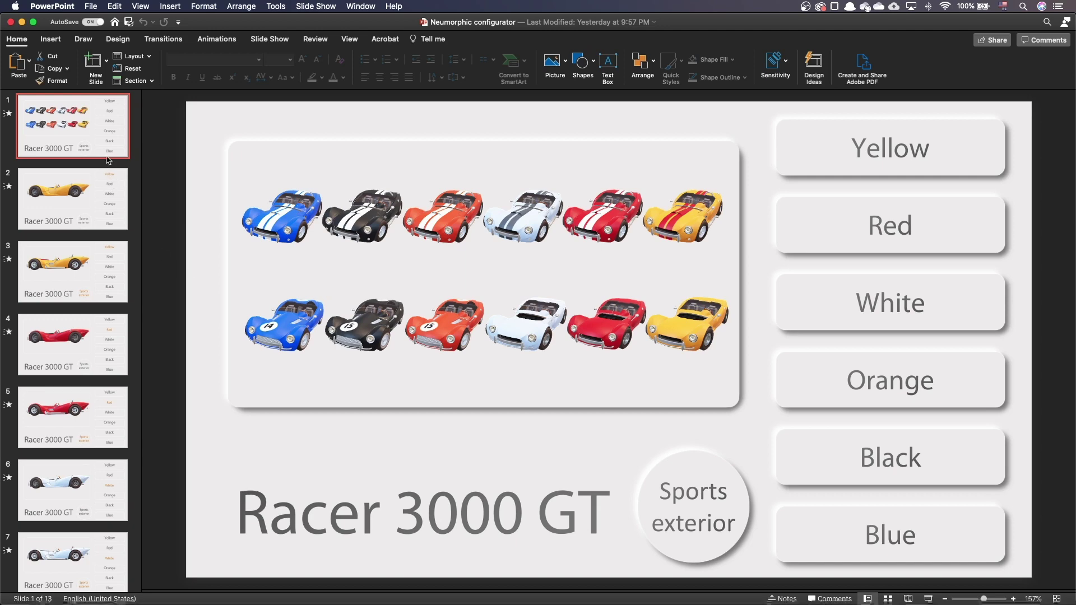
key("Down")
key("Down")
key("Down")
key("Down")
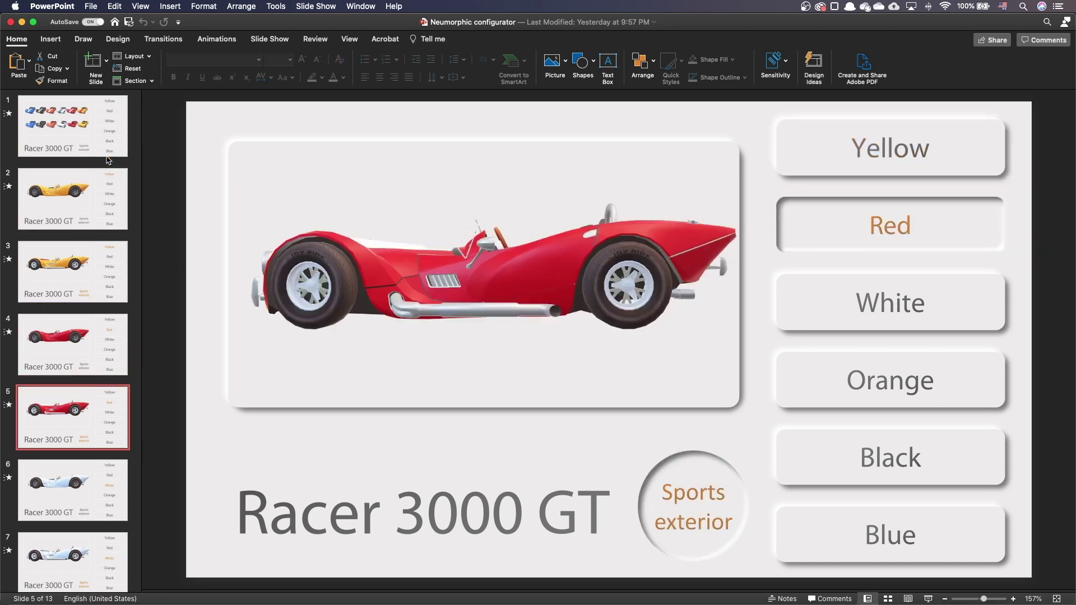
key("Down")
key("Down")
key("Down")
key("Down")
key("Down")
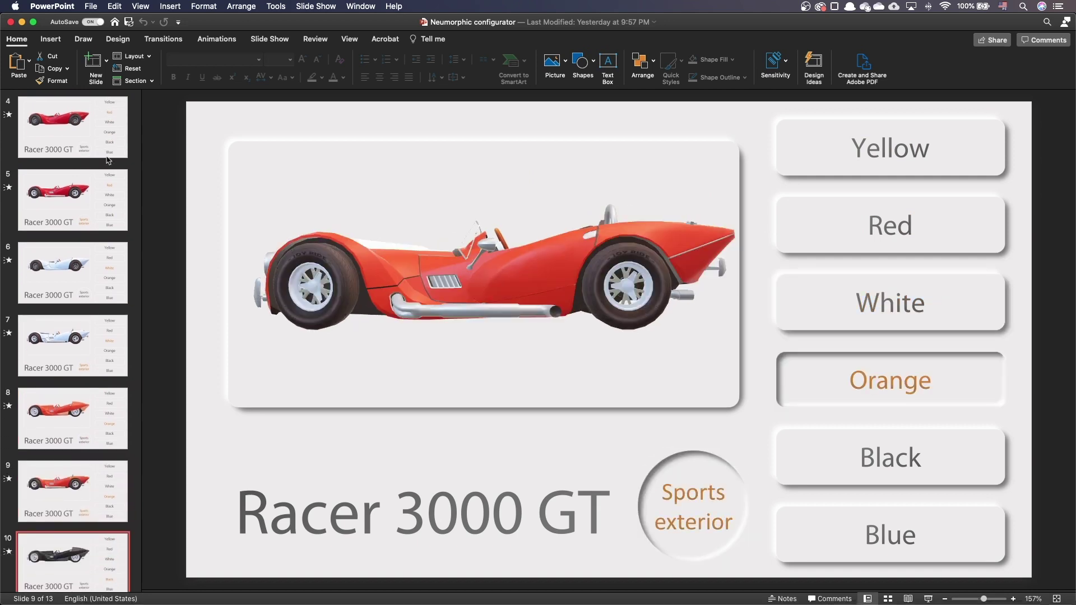
key("Down")
key("Down")
key("Down")
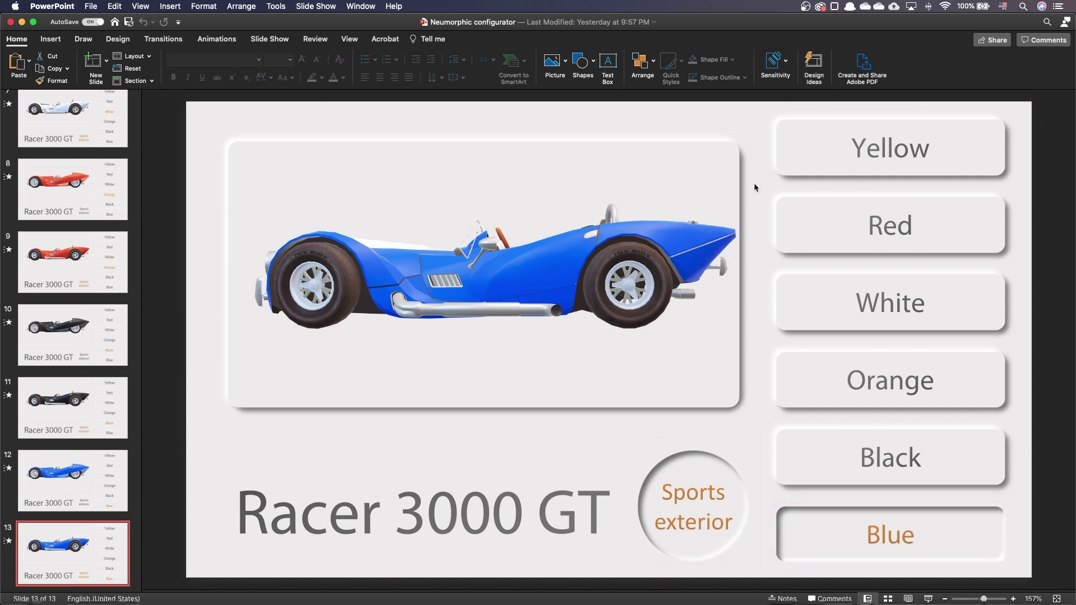
left_click(78, 283)
key("super+a")
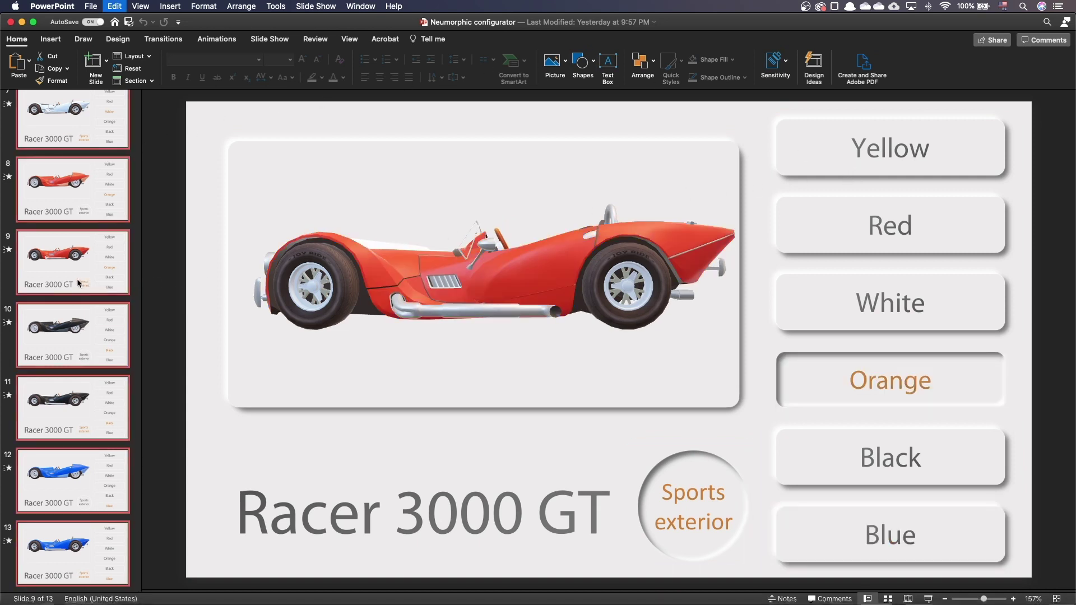
Apply the Morph transition to all selected slides.
left_click(163, 39)
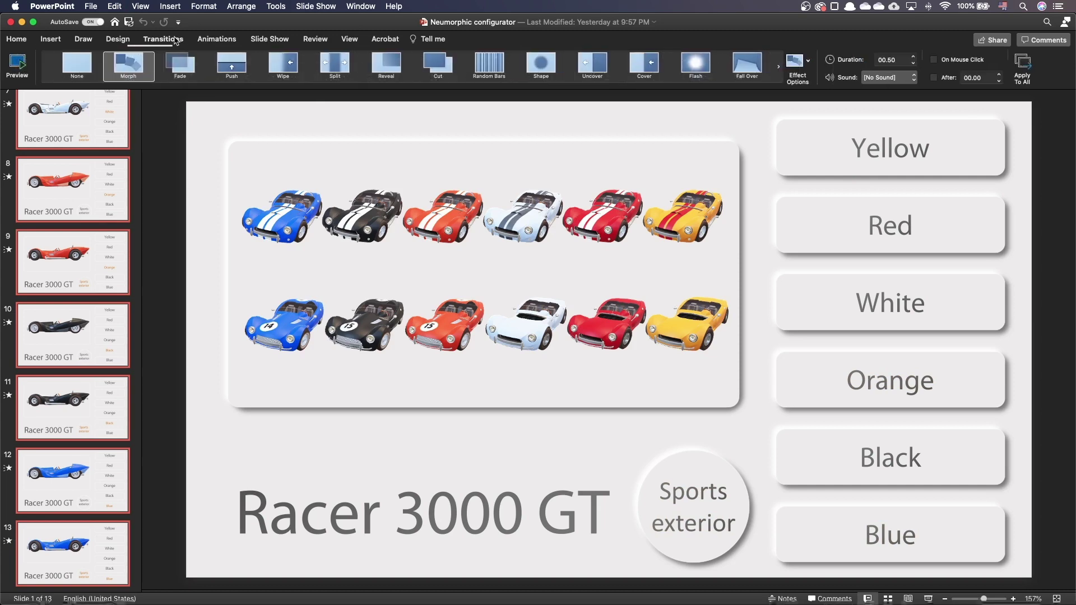
left_click(129, 65)
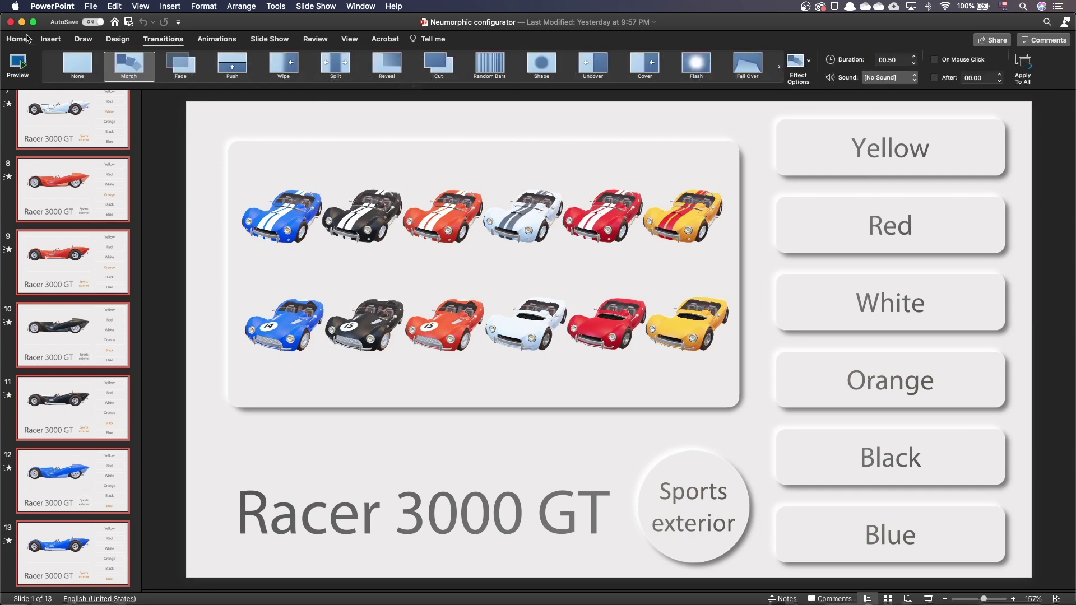
left_click(17, 38)
Open the Selection Pane on slide 10 and select the Red button shape.
left_click(73, 334)
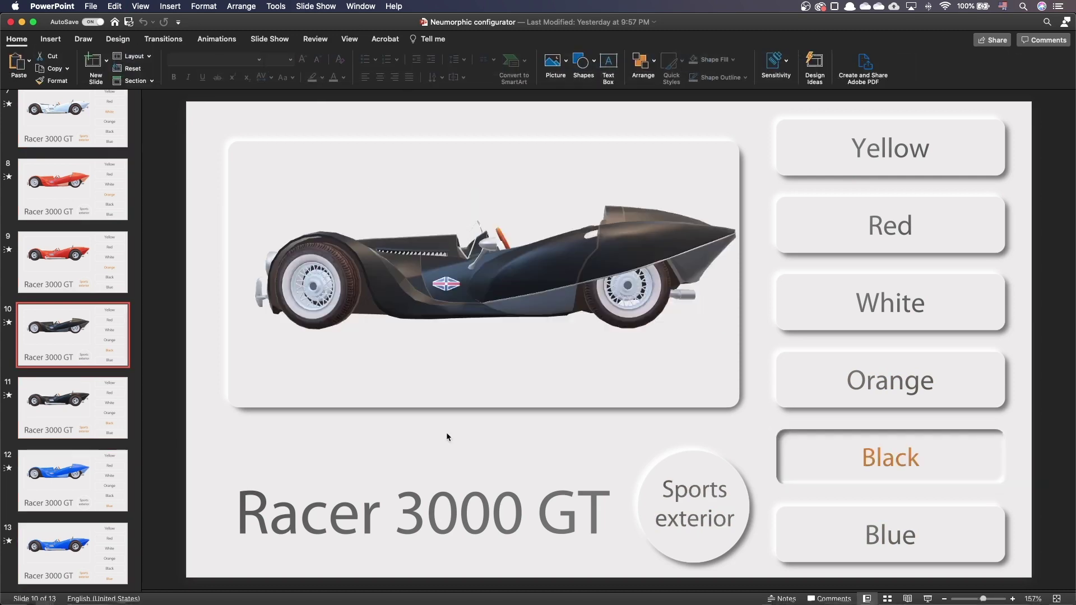
left_click(642, 61)
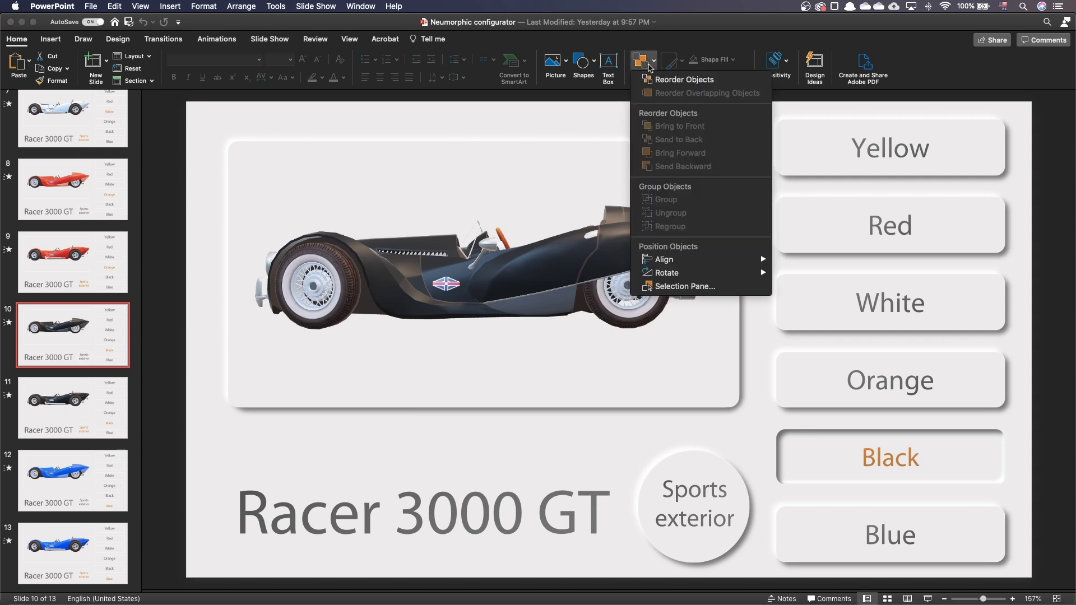
left_click(685, 287)
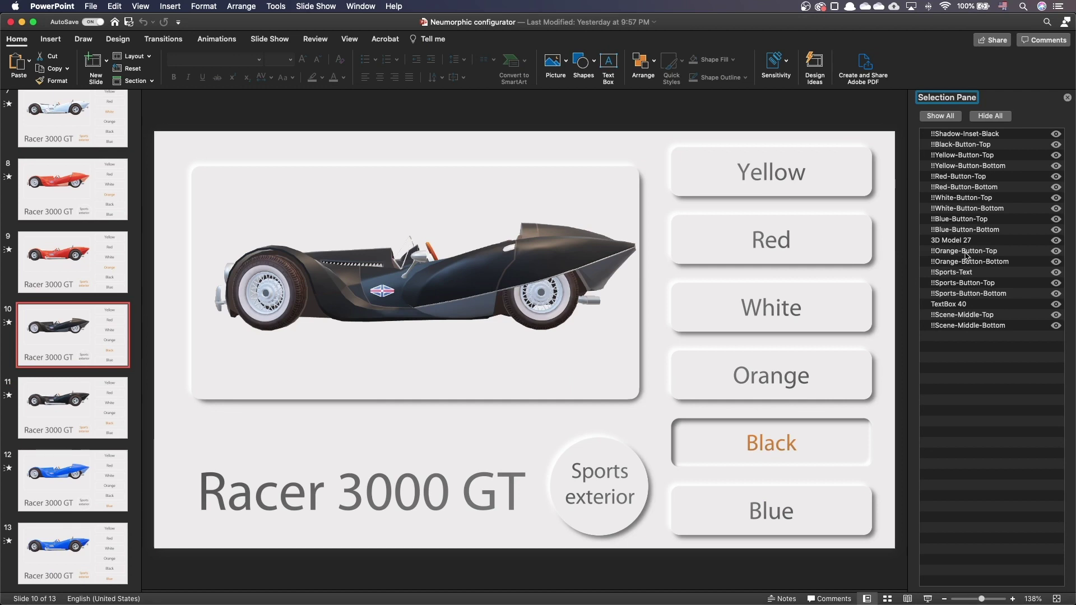
left_click(804, 249)
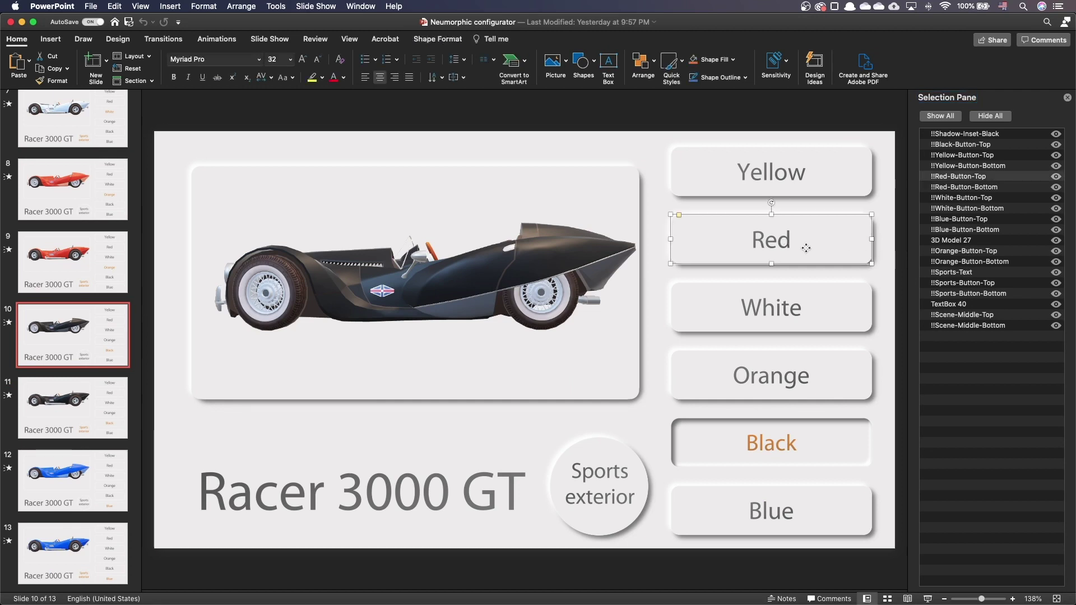
Inspect the Red button's hyperlink, then search Stock 3D Models for 'black car'.
key("super+k")
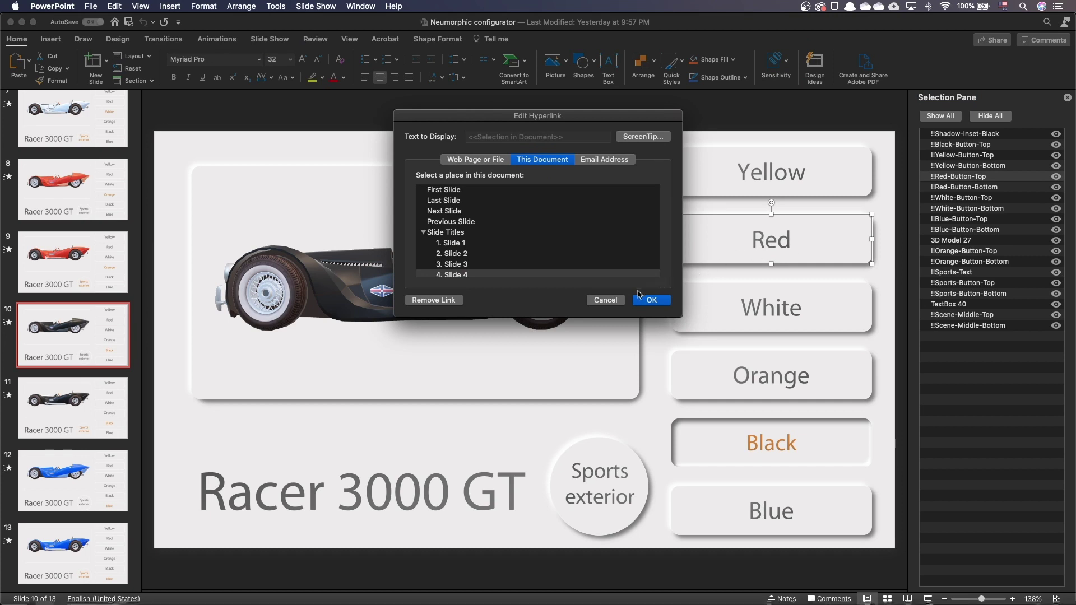
left_click(605, 300)
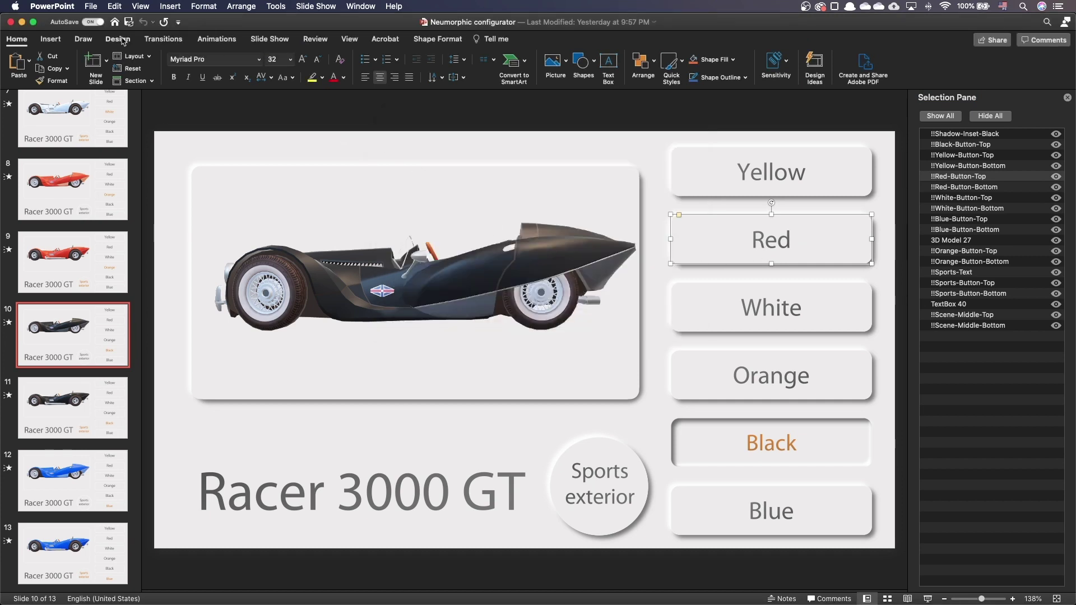
left_click(45, 41)
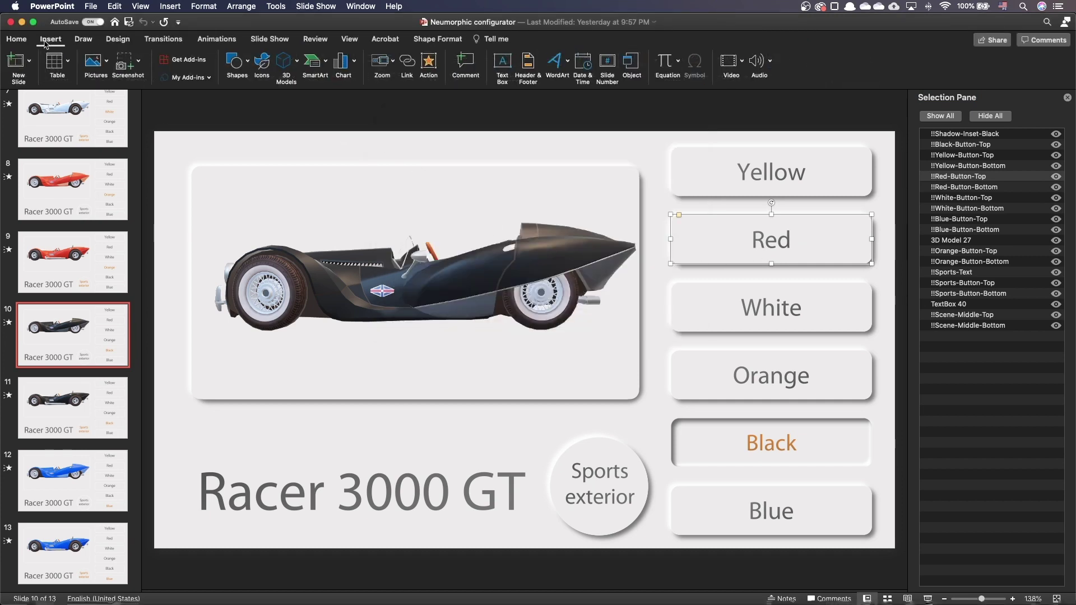
left_click(296, 65)
left_click(314, 105)
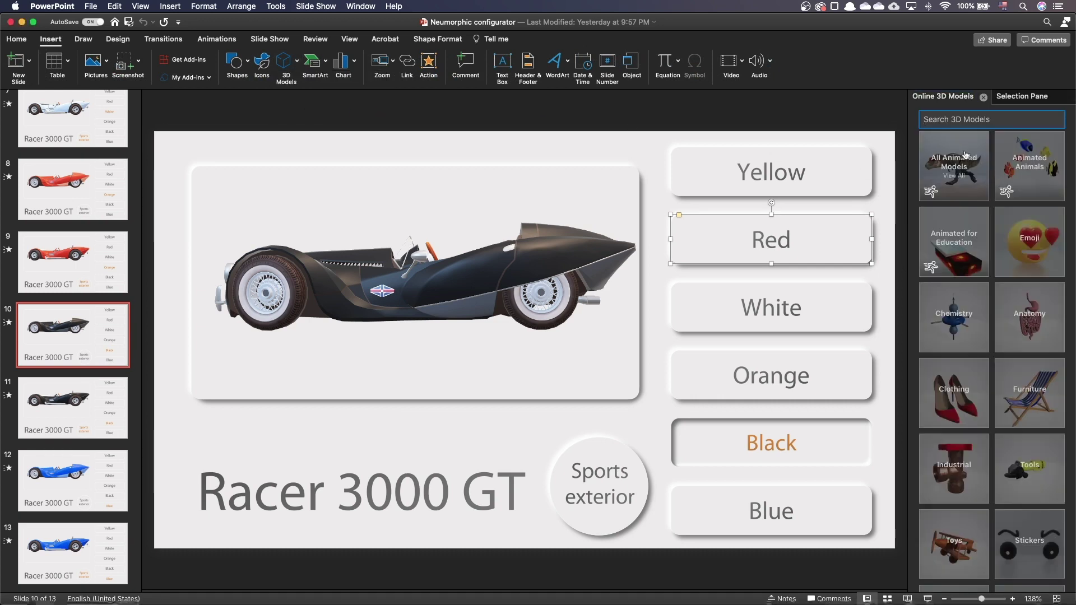
type("black car")
key("Return")
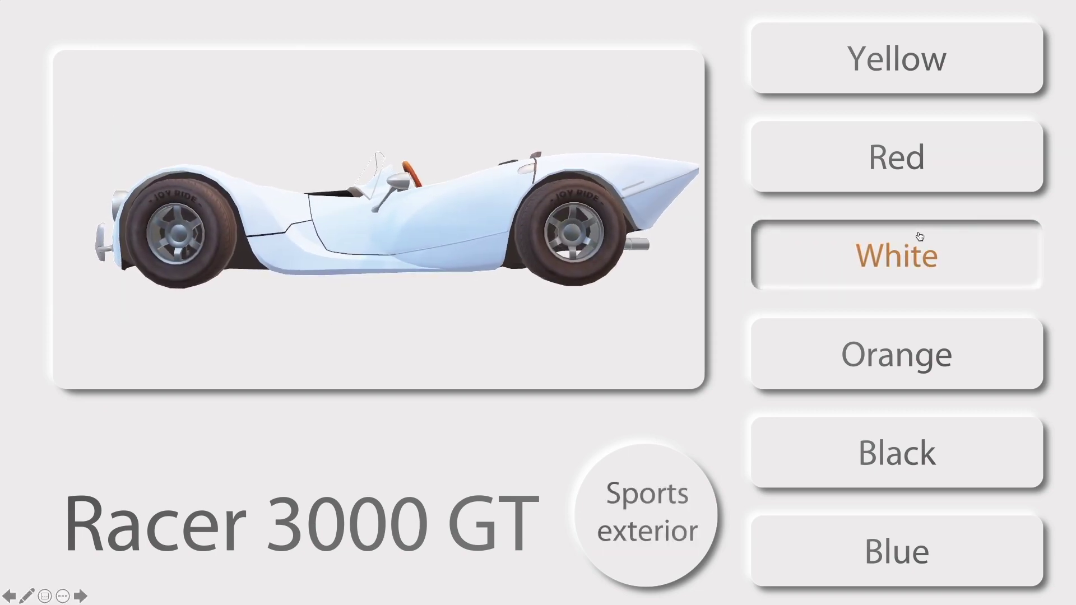
In the slide show, switch the car to Red, then Orange, then the Sports exterior.
left_click(918, 163)
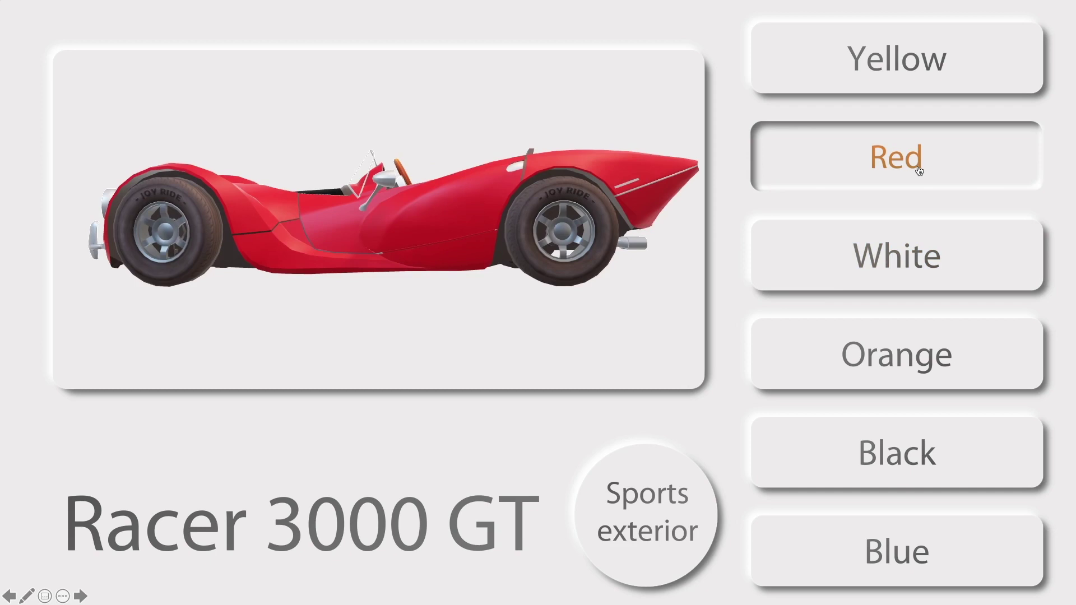
left_click(913, 352)
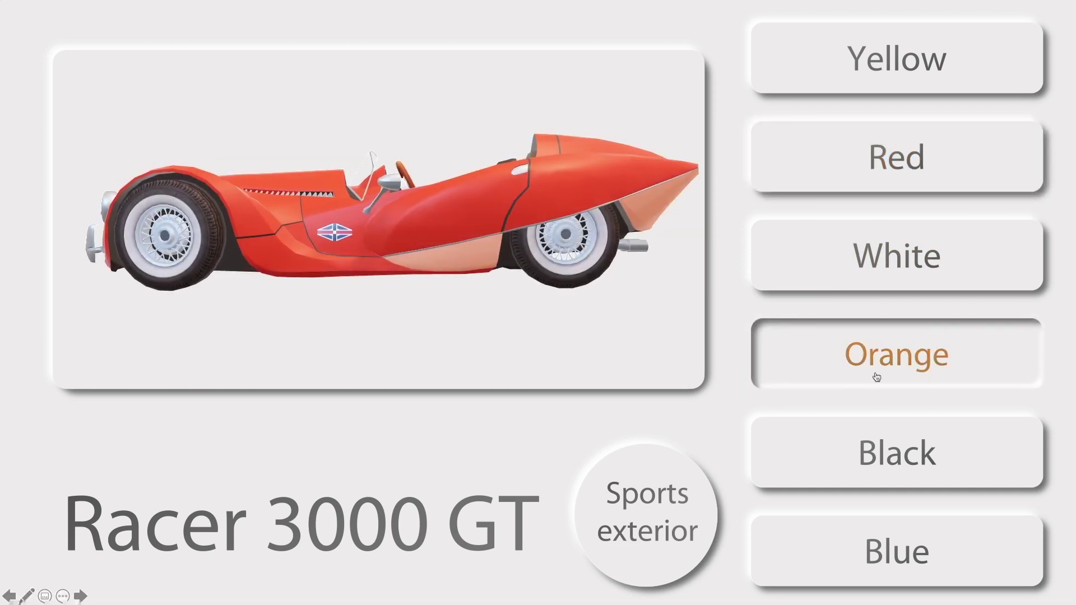
left_click(652, 509)
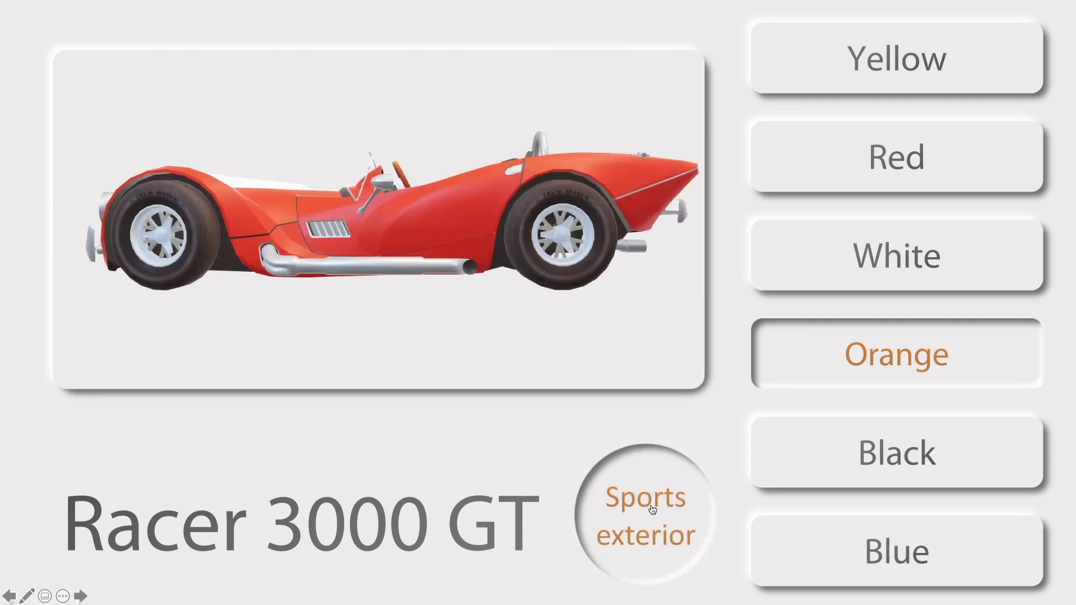